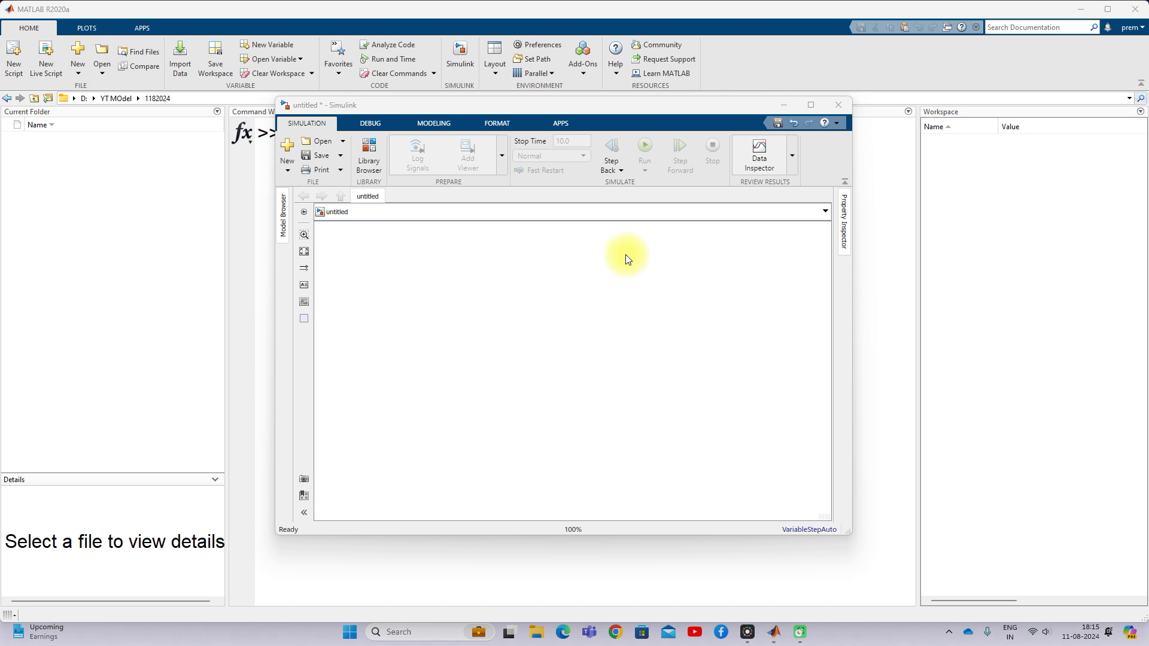
Step: Move the untitled model window right and open Quick Insert on the empty canvas
drag(386, 106, 429, 100)
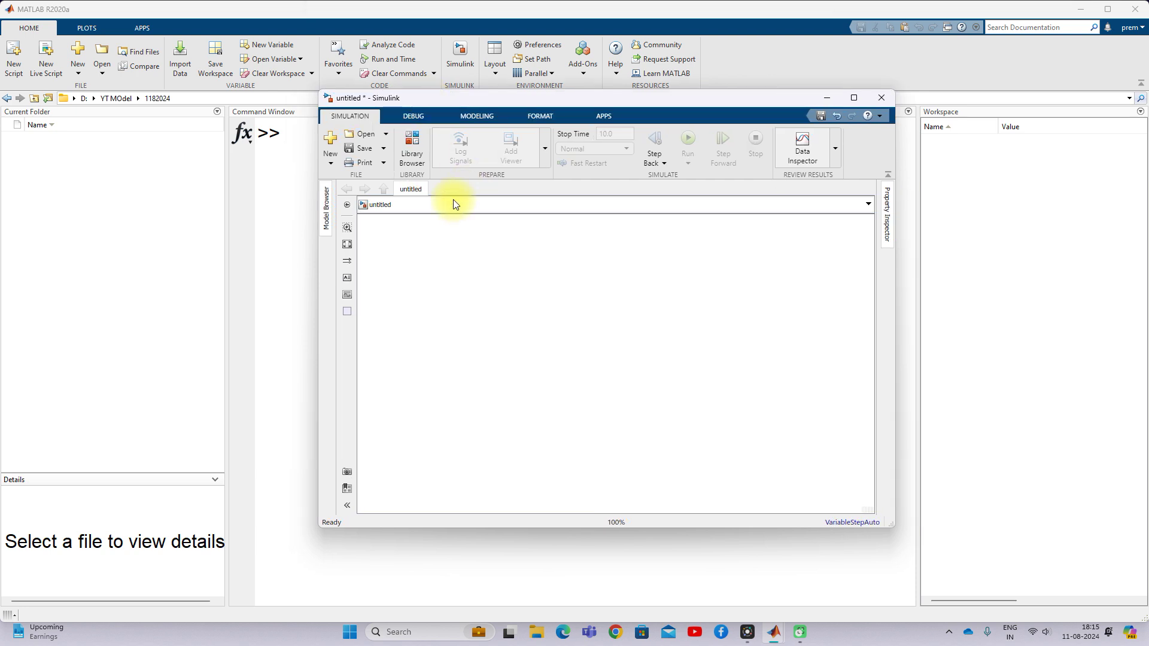
double_click(551, 306)
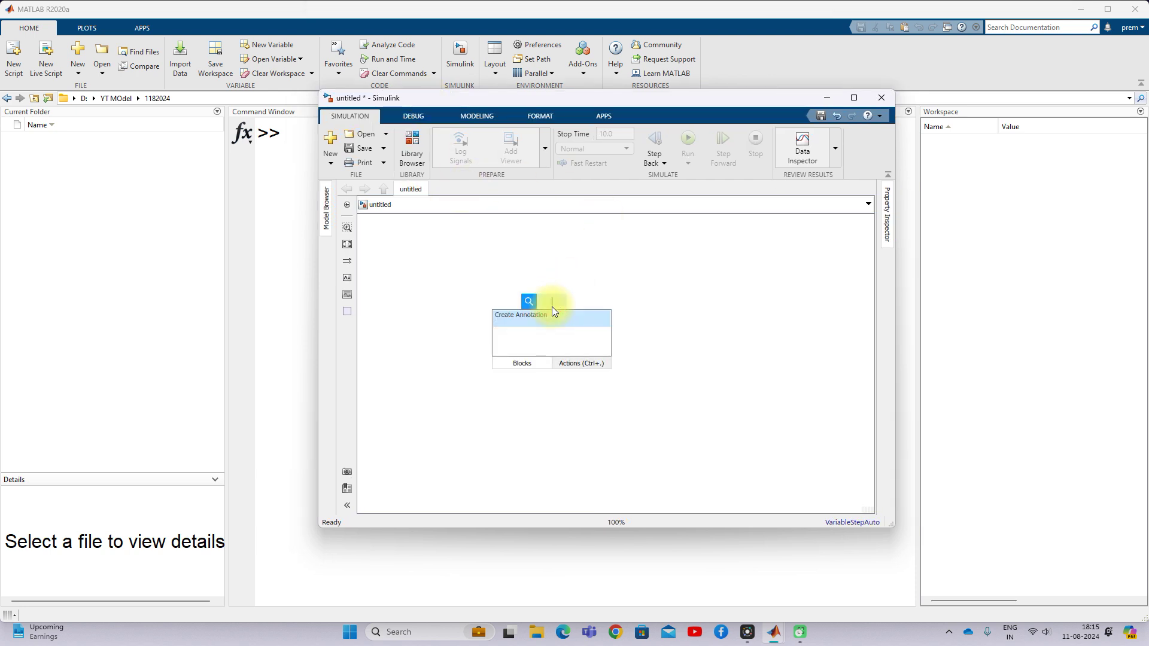
Step: Insert a Low-Pass Filter (Discrete or Continuous) block, then maximize the window and fit the view
text(low)
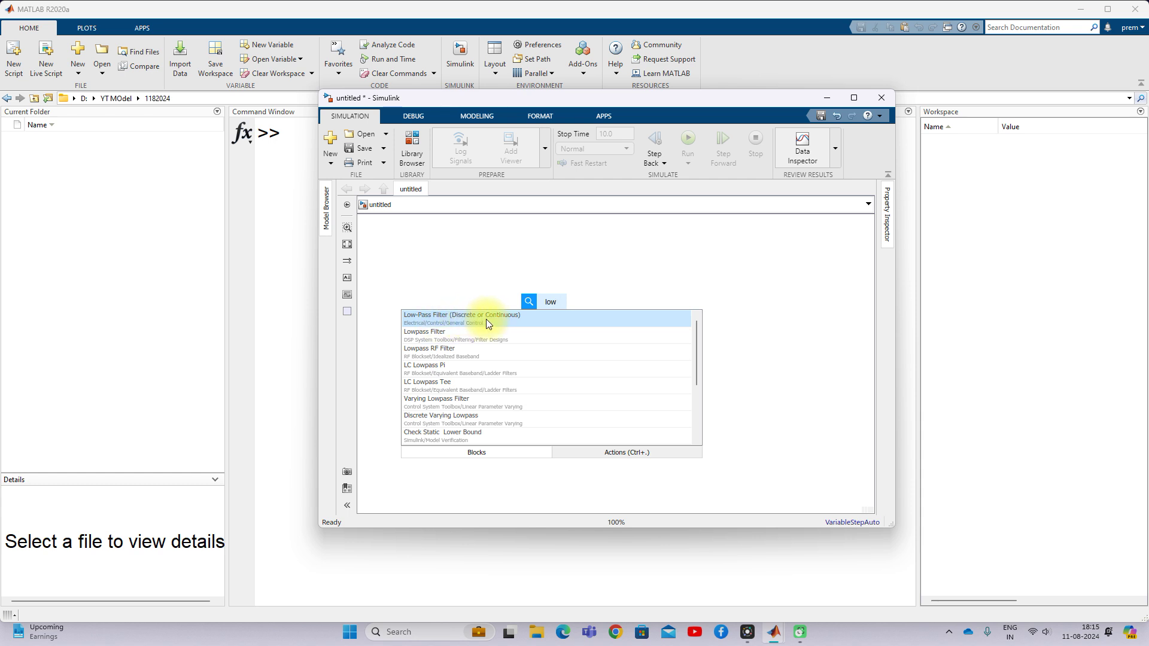
click(505, 318)
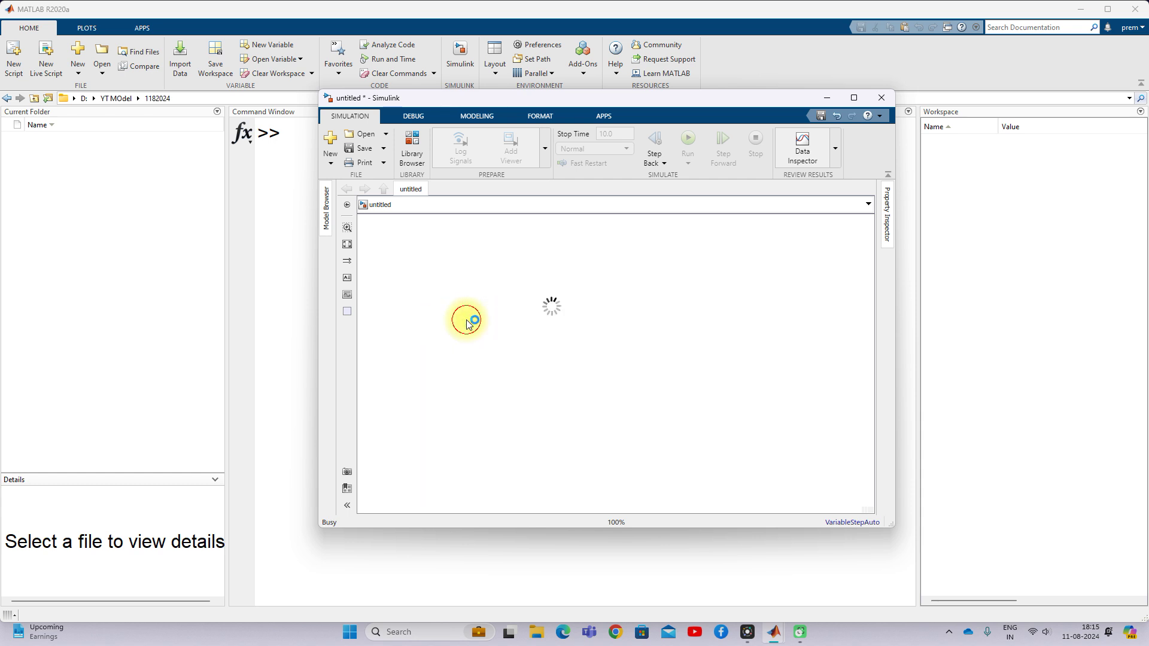
drag(549, 318, 562, 331)
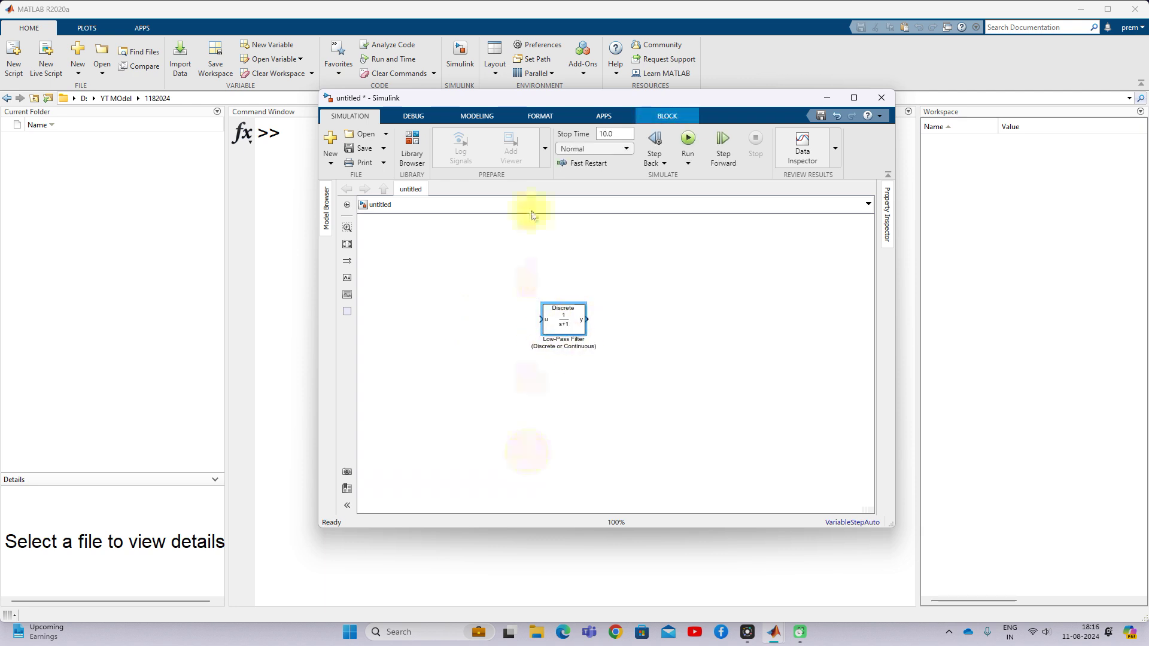
click(853, 98)
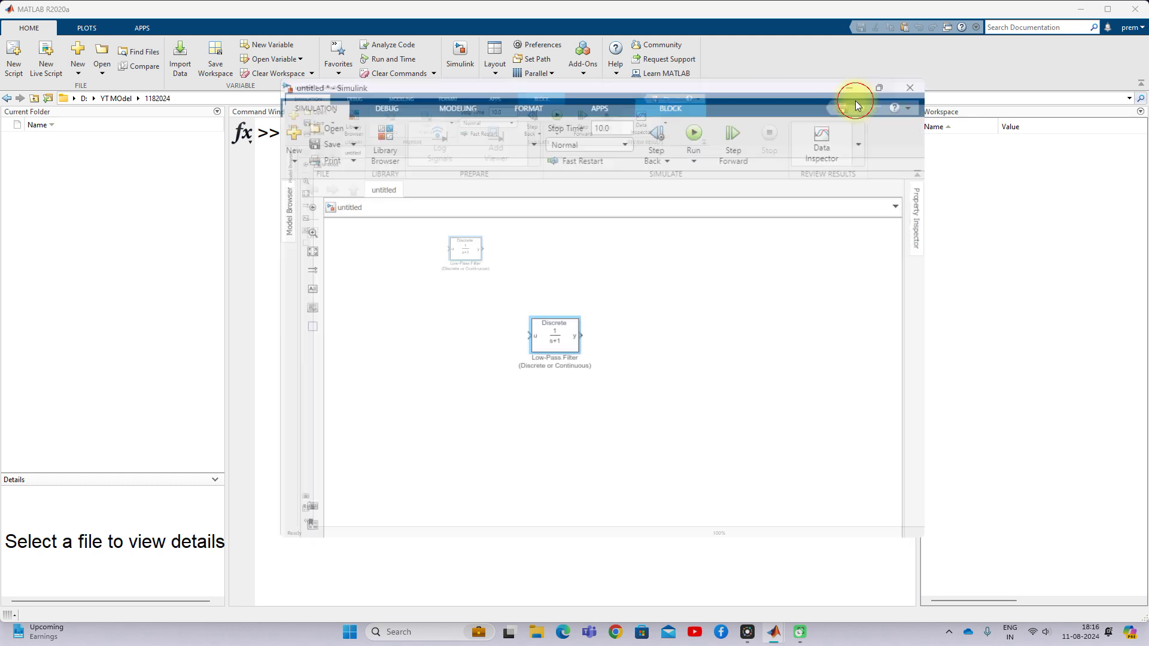
click(29, 151)
Step: Set the Low-Pass Filter's time constant to 1/50 so it reads 1/(0.02s+1)
scroll(426, 198, down, 5)
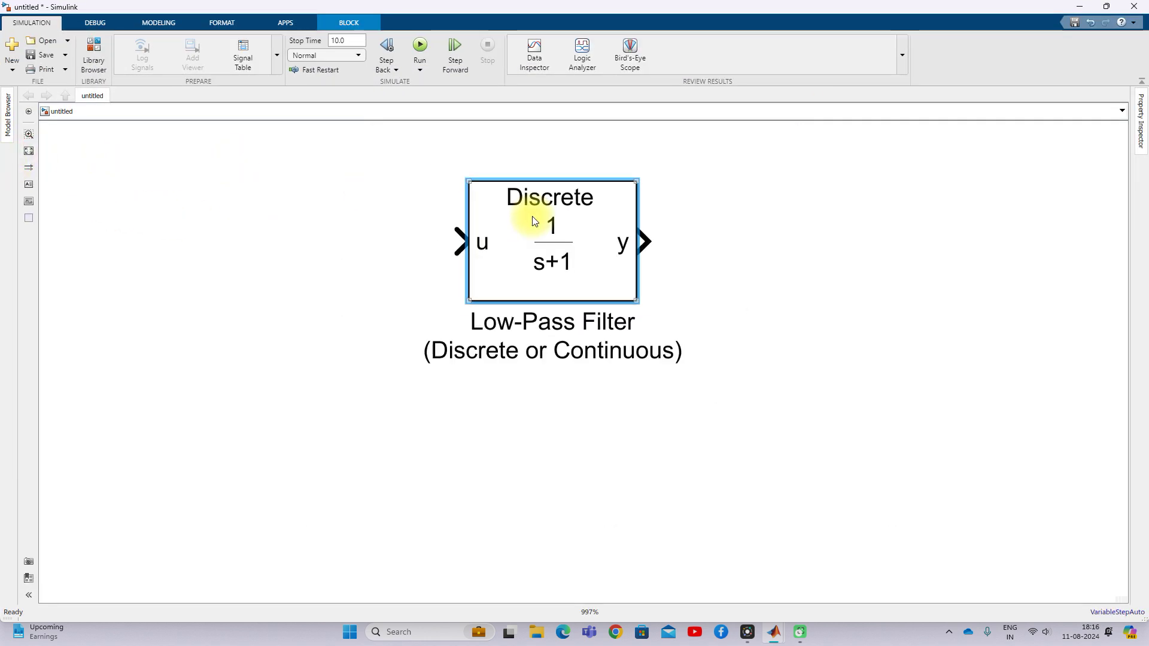
double_click(553, 267)
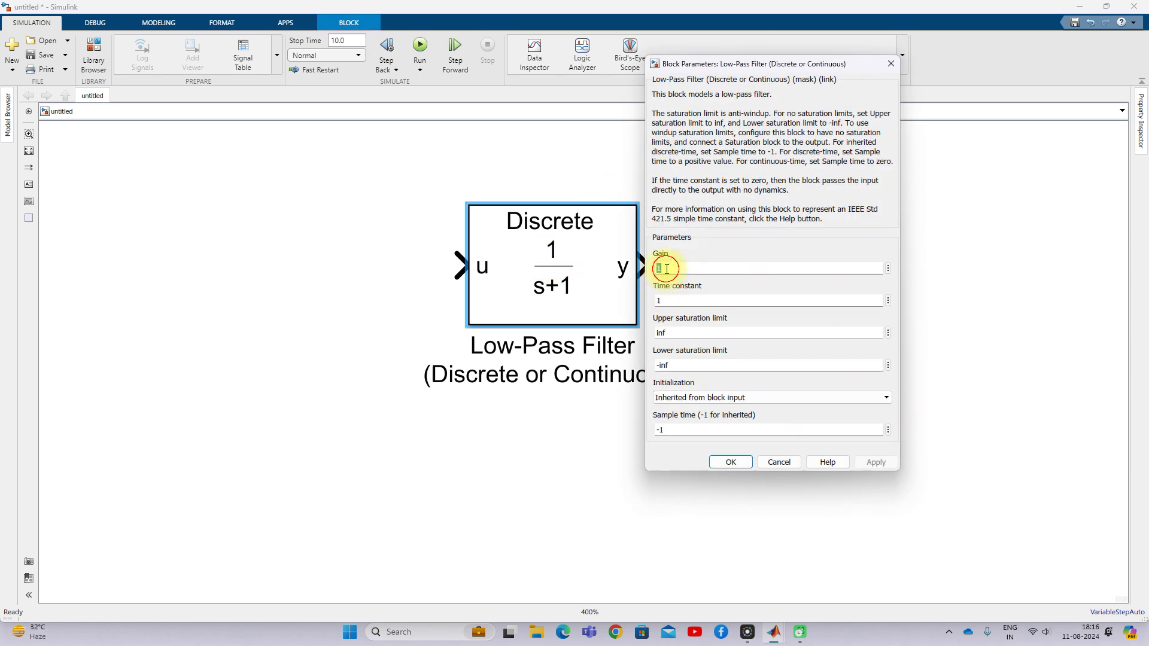
double_click(674, 299)
double_click(674, 333)
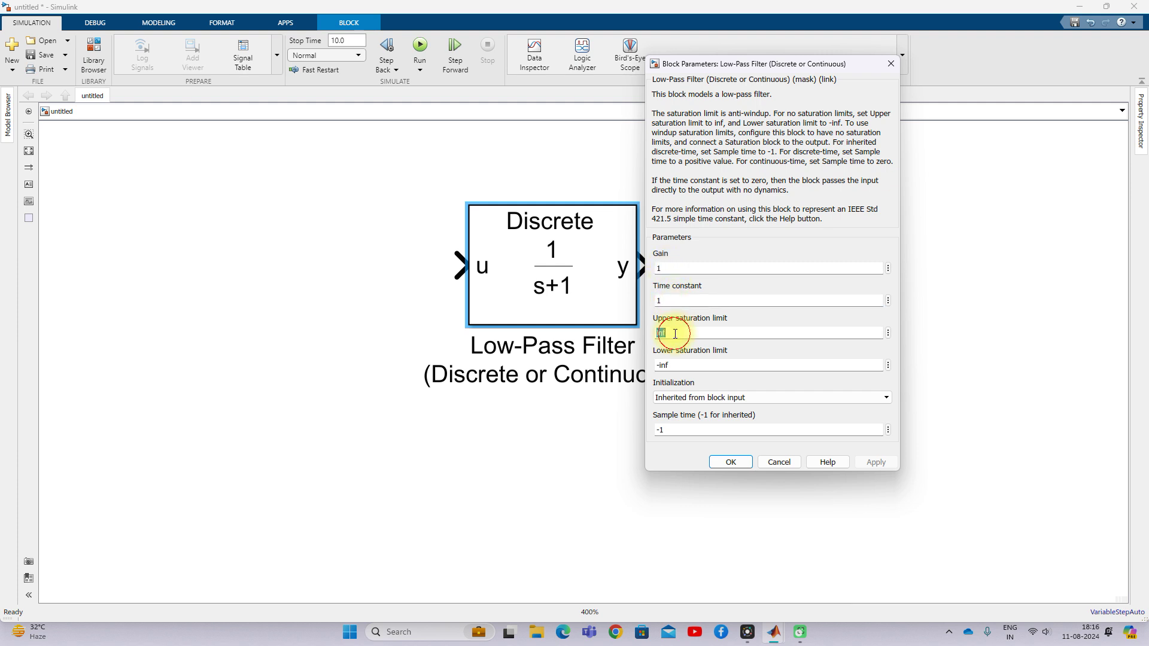
double_click(679, 365)
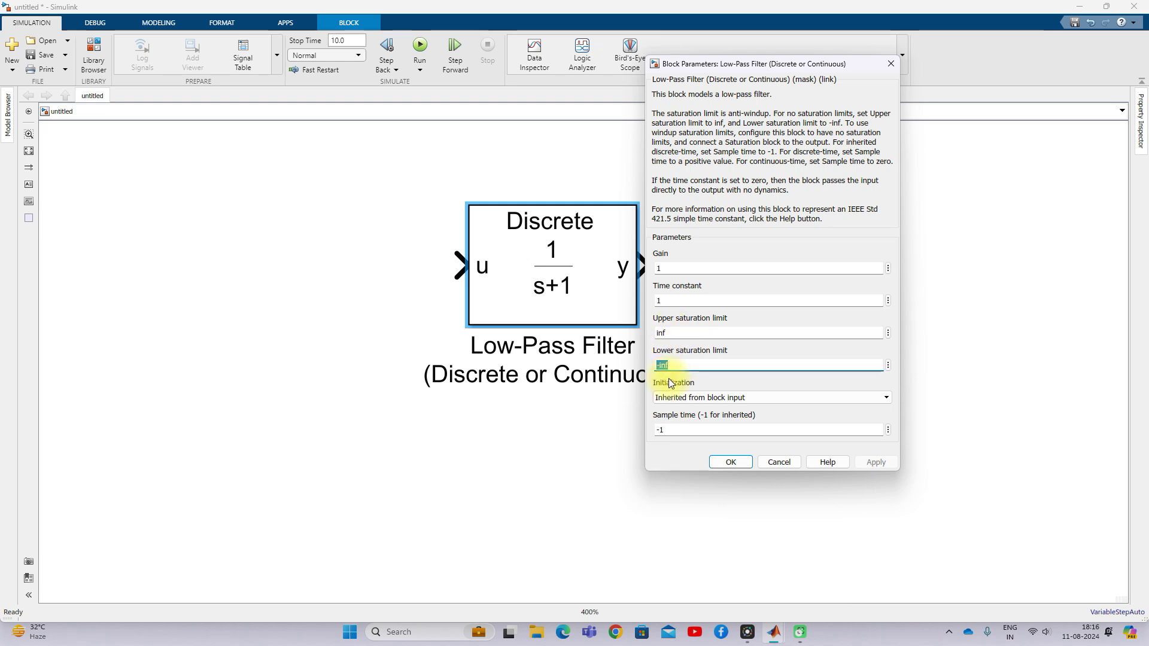
double_click(666, 429)
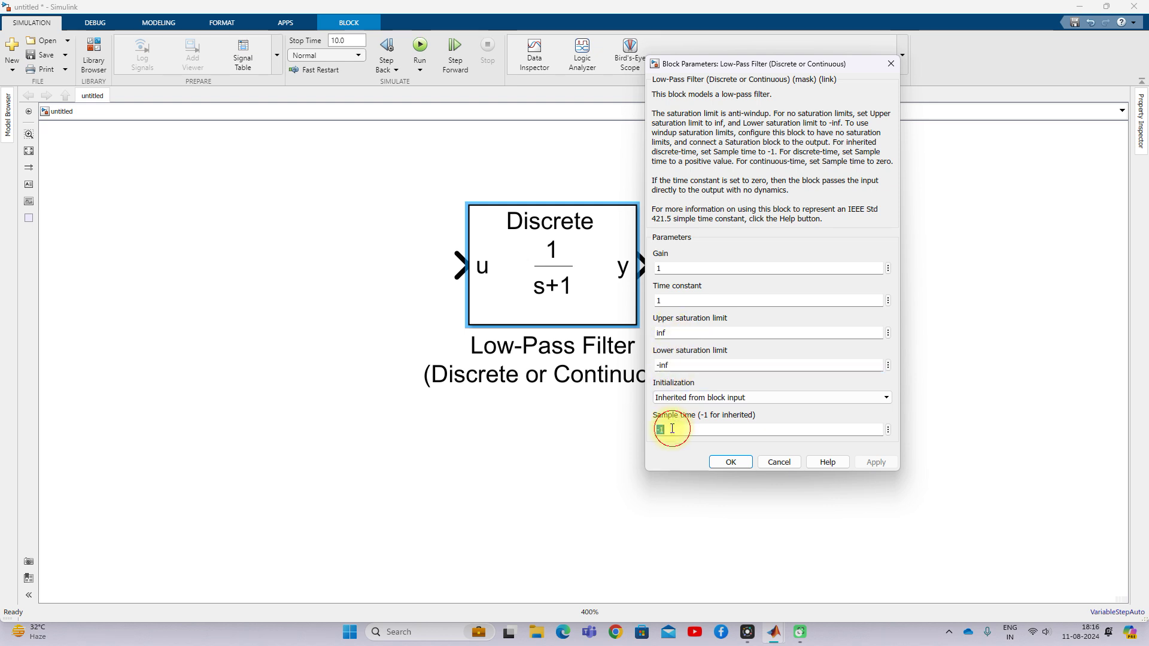
double_click(672, 300)
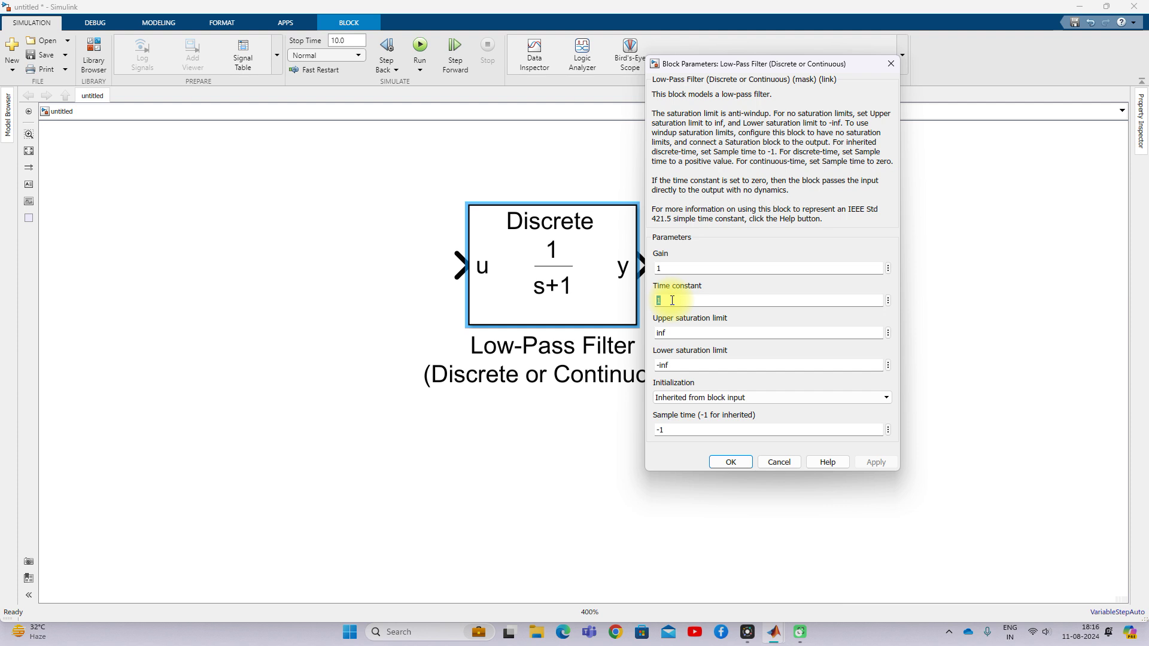
text(1/50)
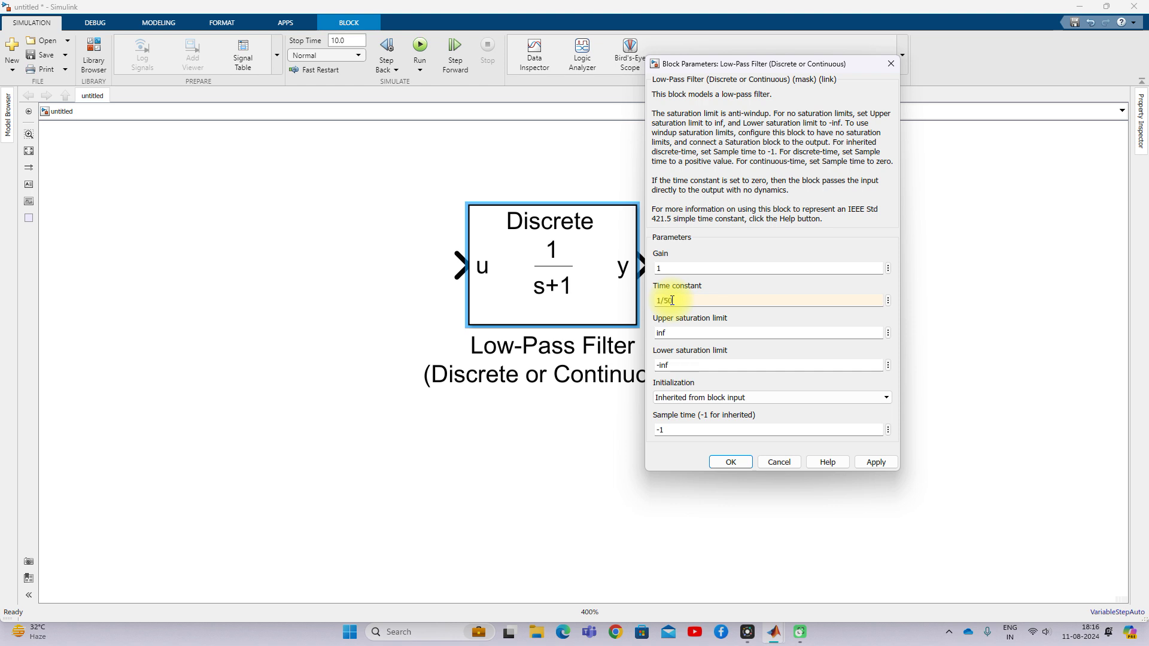
click(874, 464)
click(731, 462)
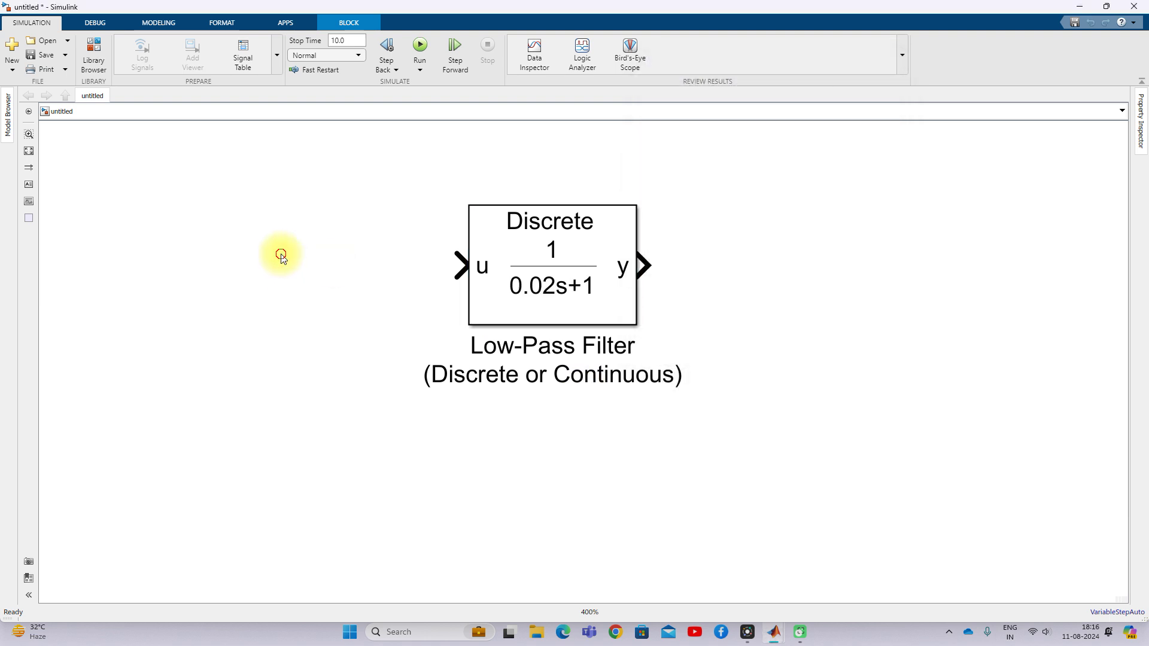
Step: Add a Sine Wave block left of the filter and connect it to the filter's u input
double_click(282, 256)
text(sin)
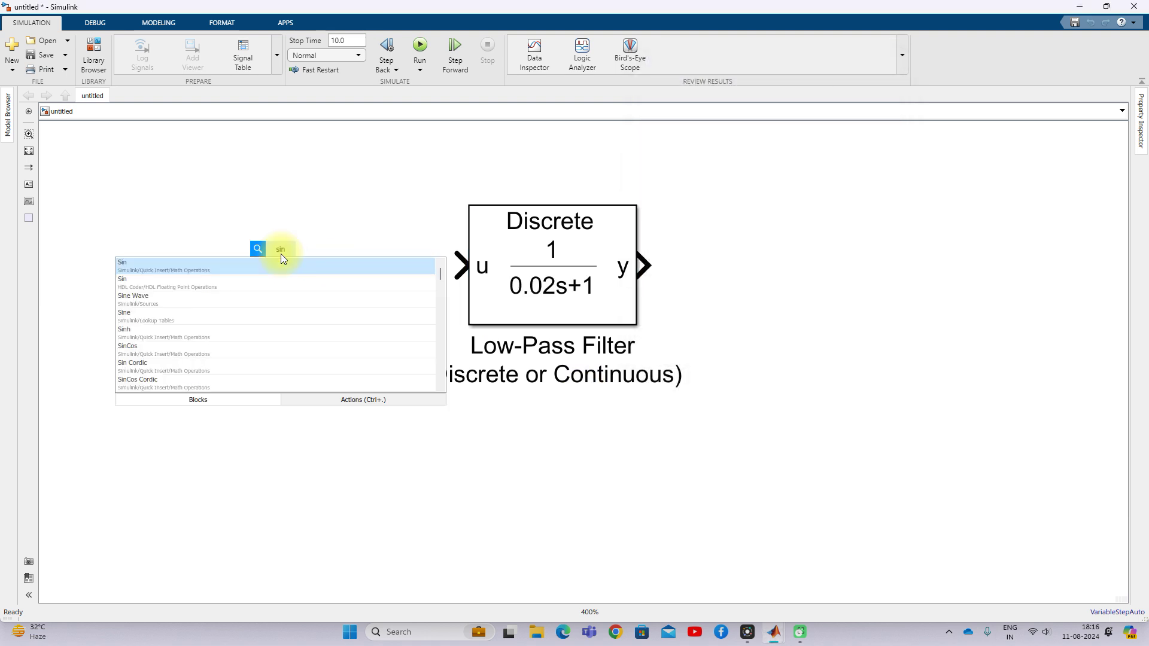
click(154, 297)
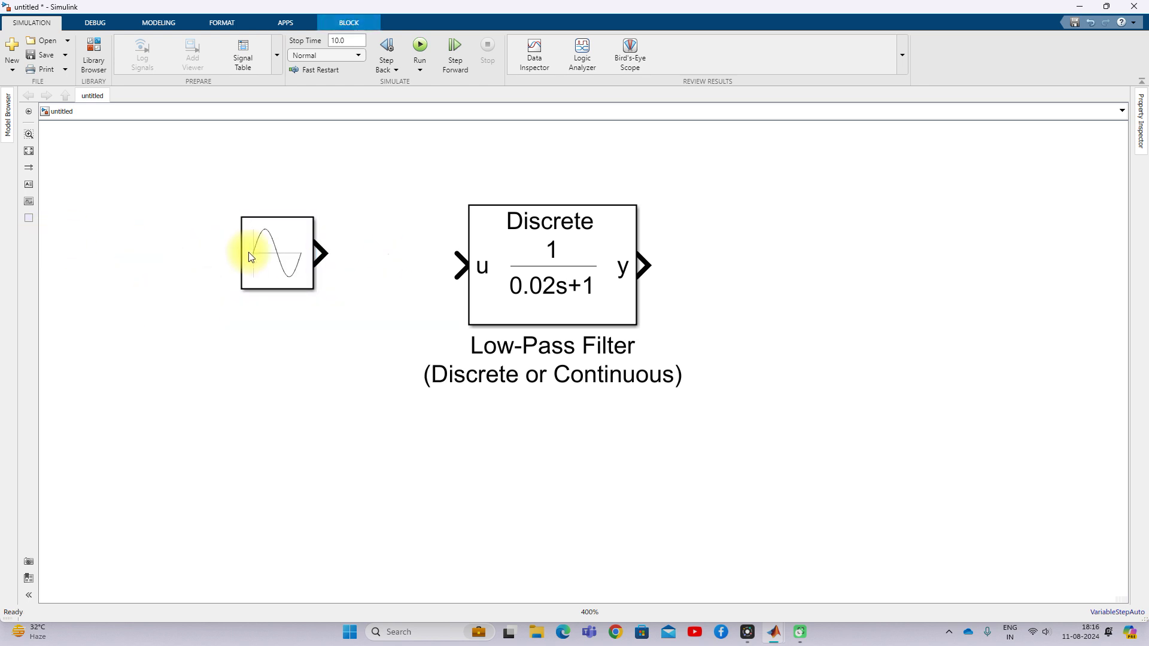
click(386, 264)
click(240, 287)
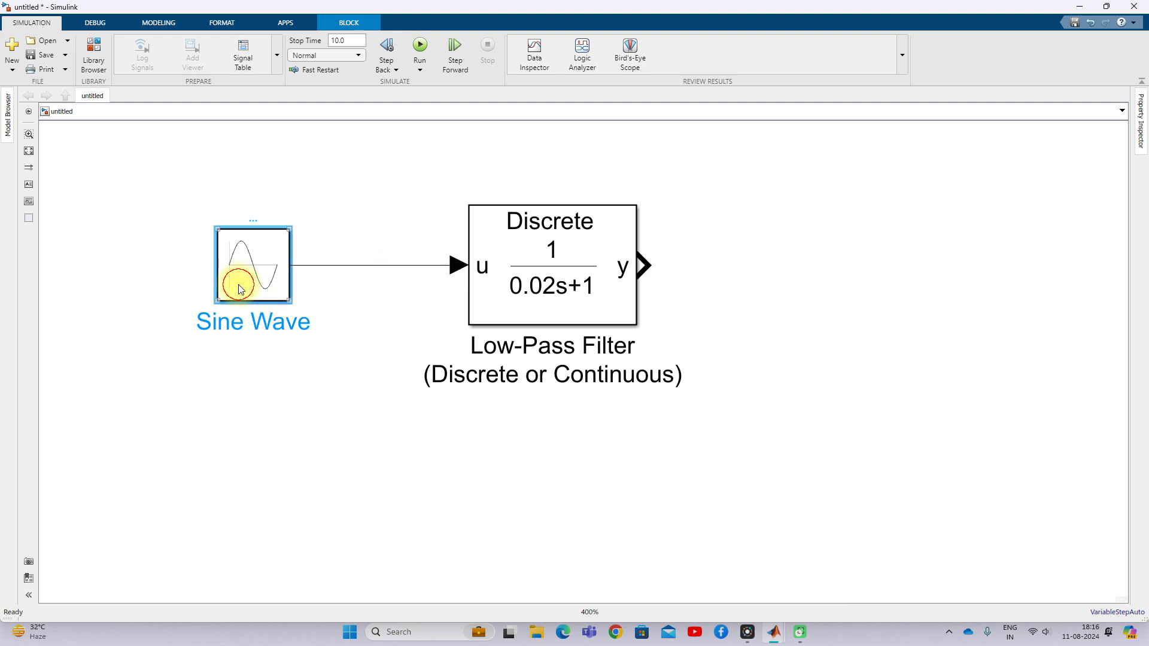
Step: Set the Sine Wave frequency to 2*pi*50 rad/sec
double_click(239, 288)
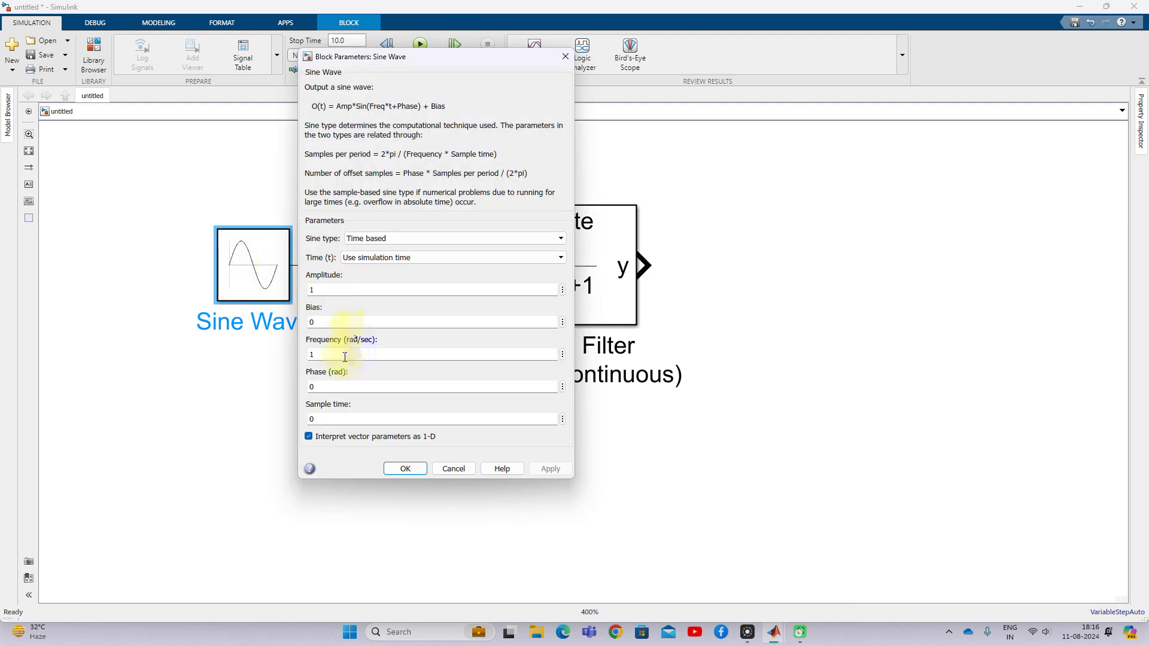
double_click(330, 292)
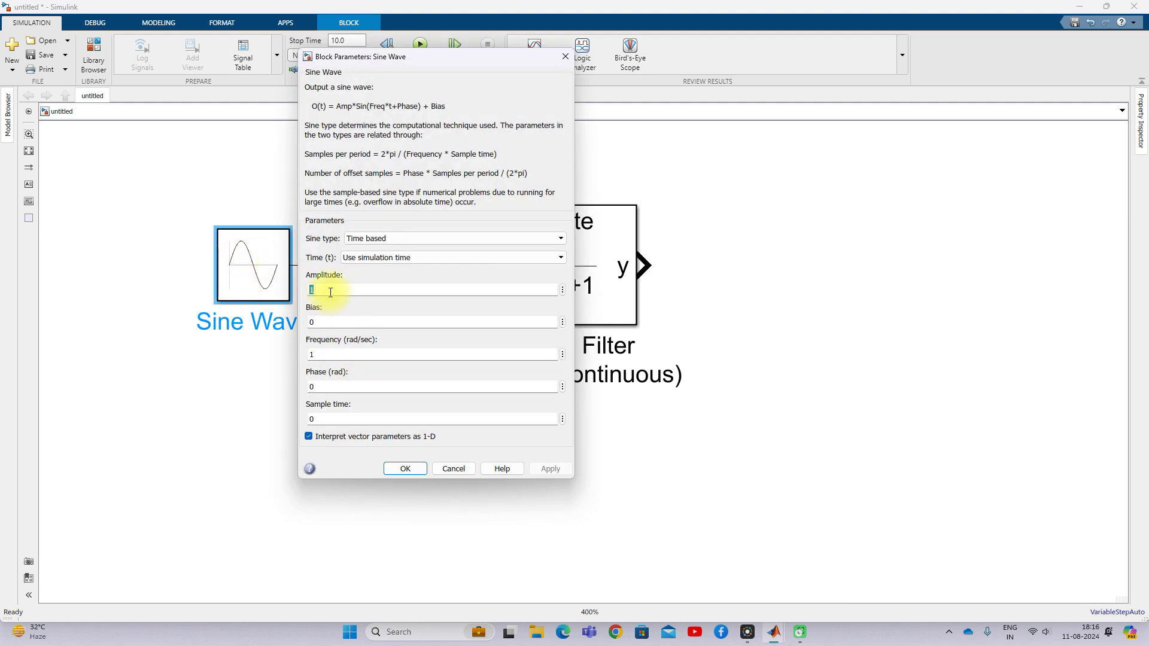
key(Tab)
double_click(323, 352)
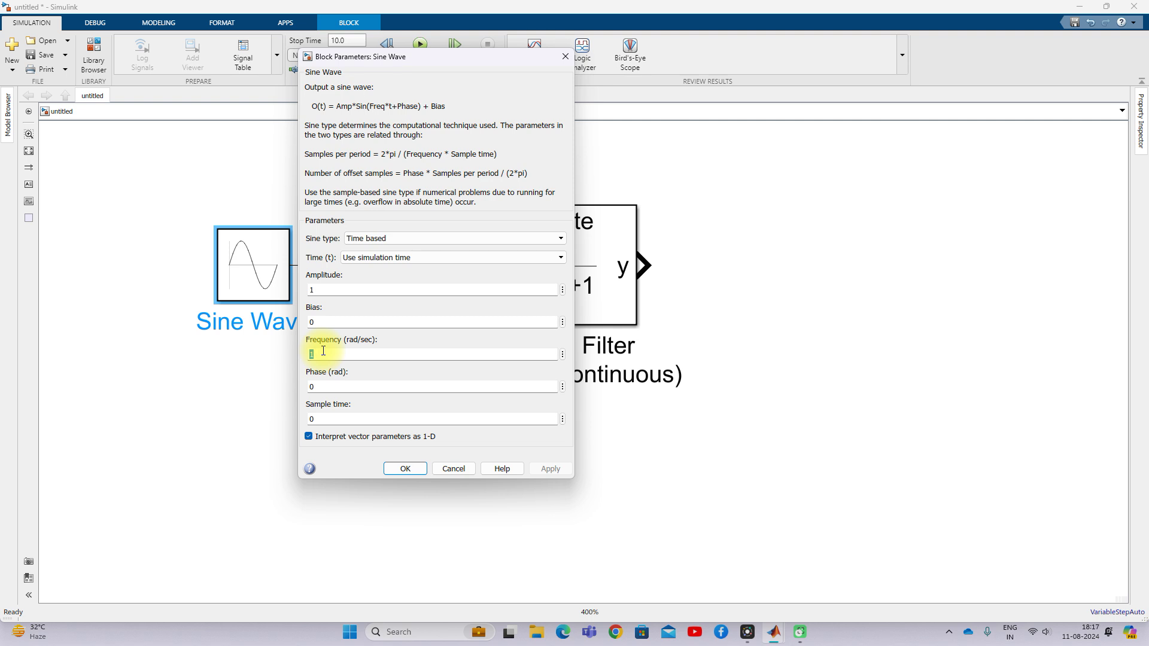
text(2*pi)
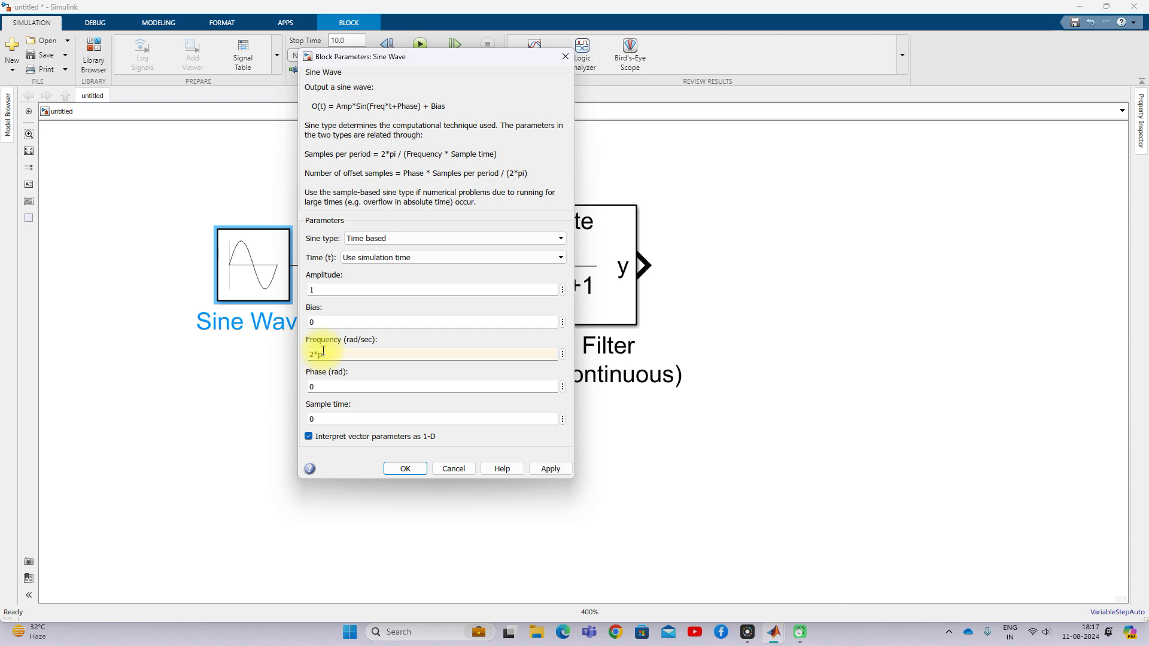
text(*50)
click(547, 469)
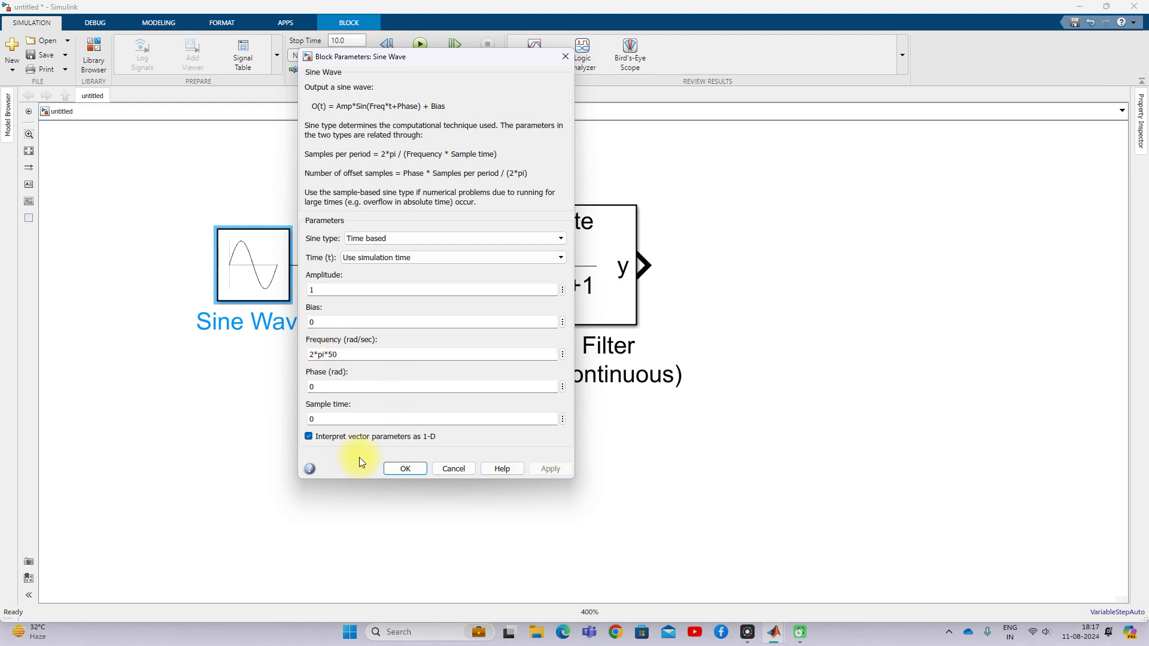
click(405, 469)
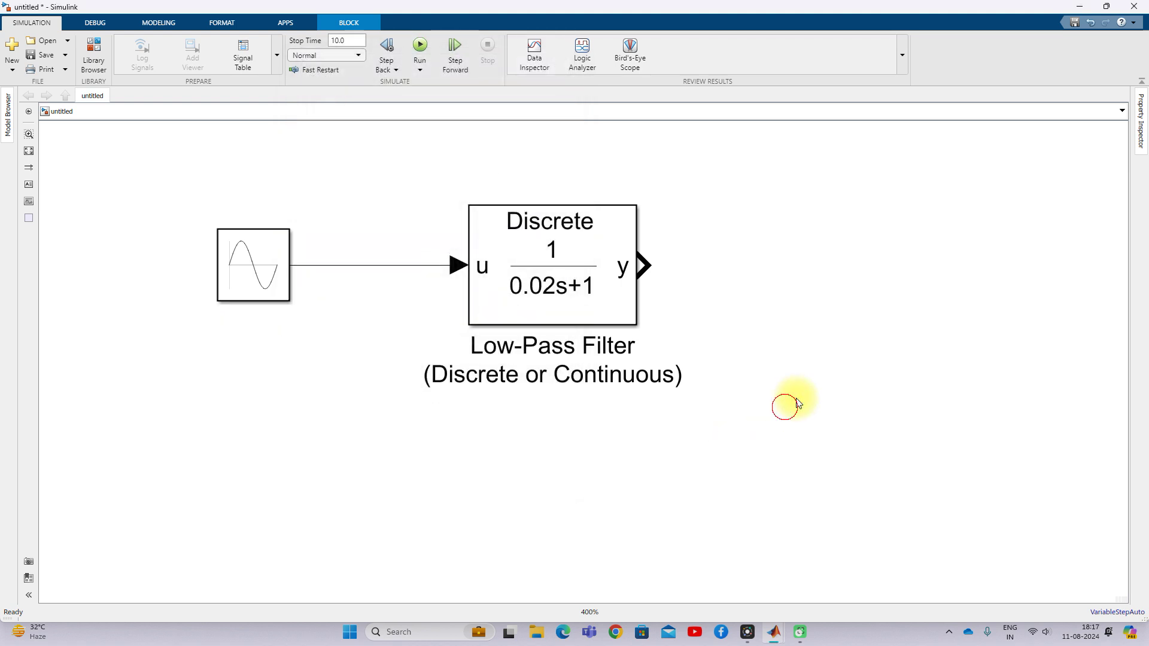
Step: Add a Scope block to the right of the filter
double_click(879, 271)
text(scope)
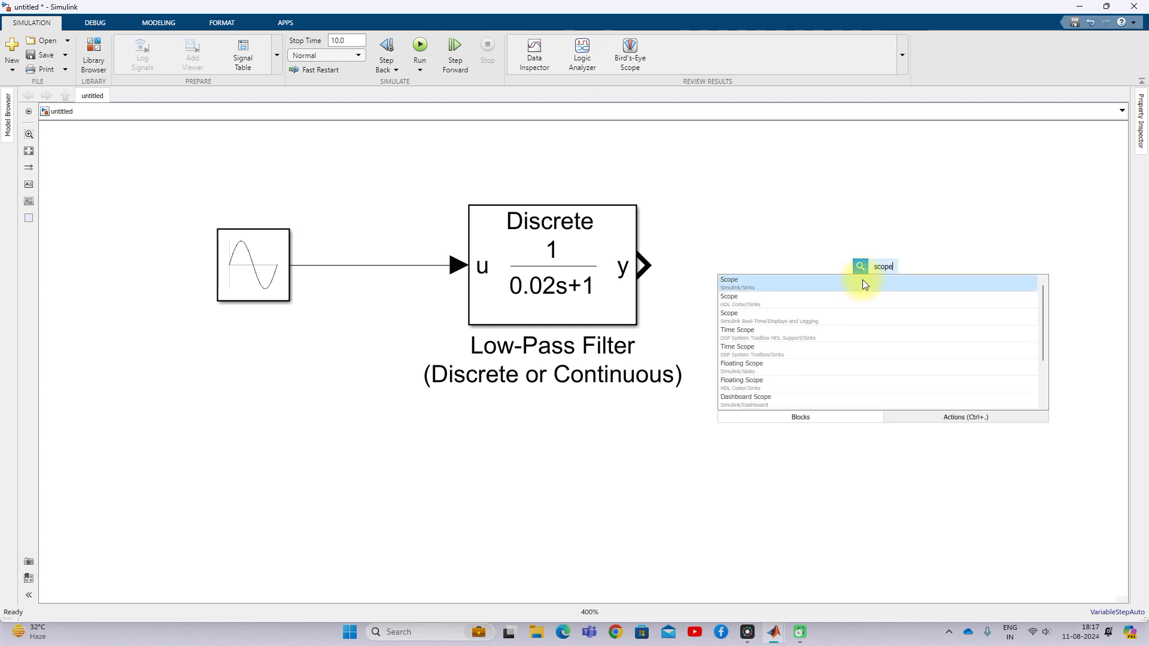
key(Return)
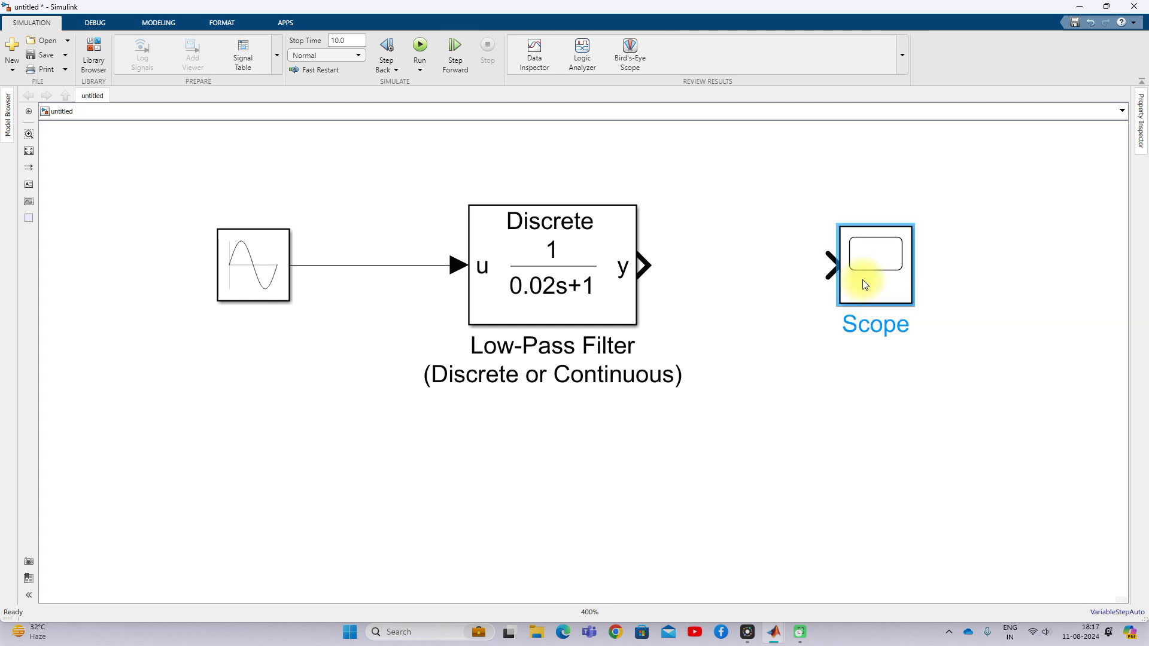
click(872, 269)
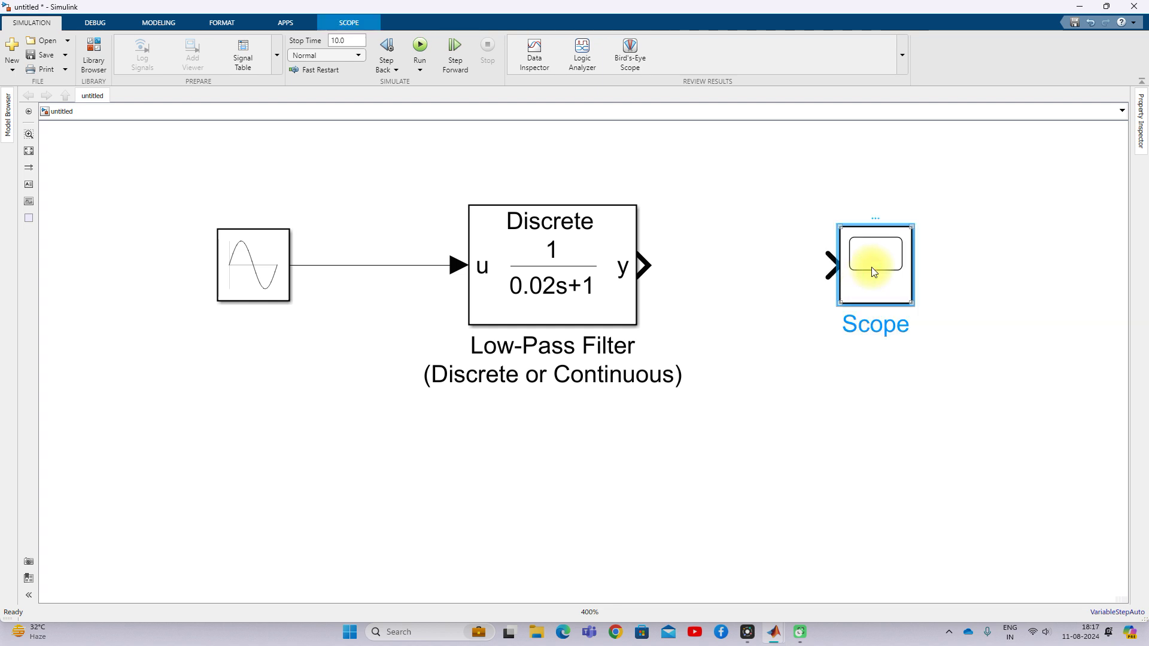
Step: Configure the Scope with 2 input ports and a two-row stacked layout
double_click(871, 267)
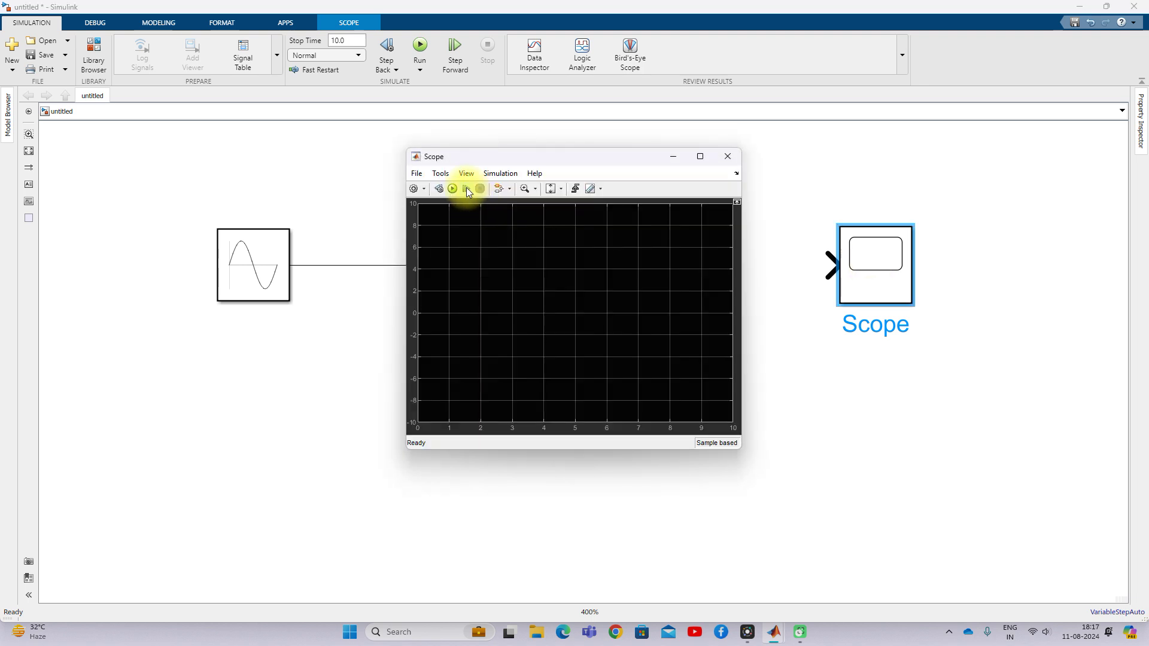
click(466, 173)
click(477, 203)
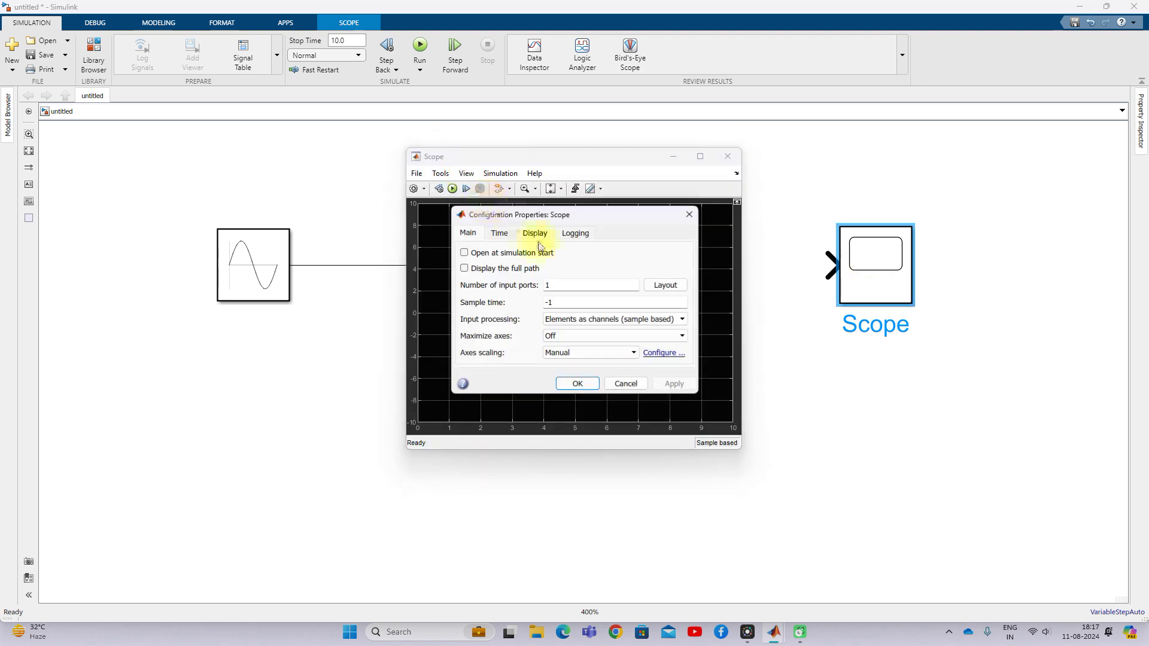
double_click(559, 285)
text(2)
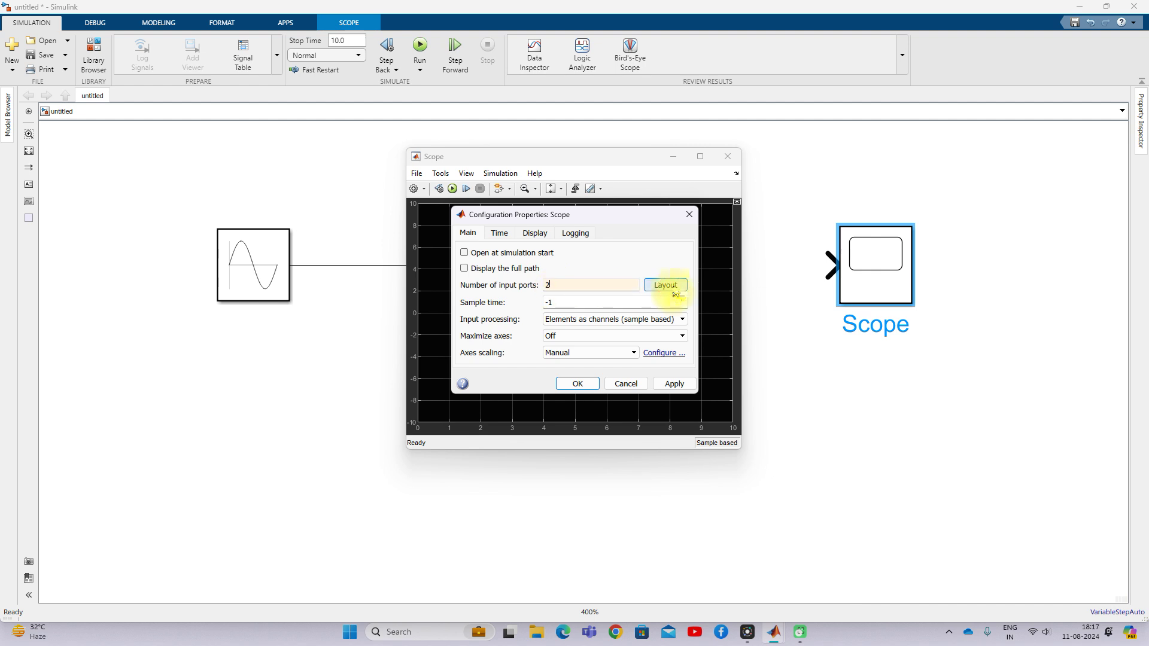
click(672, 292)
click(711, 317)
click(575, 385)
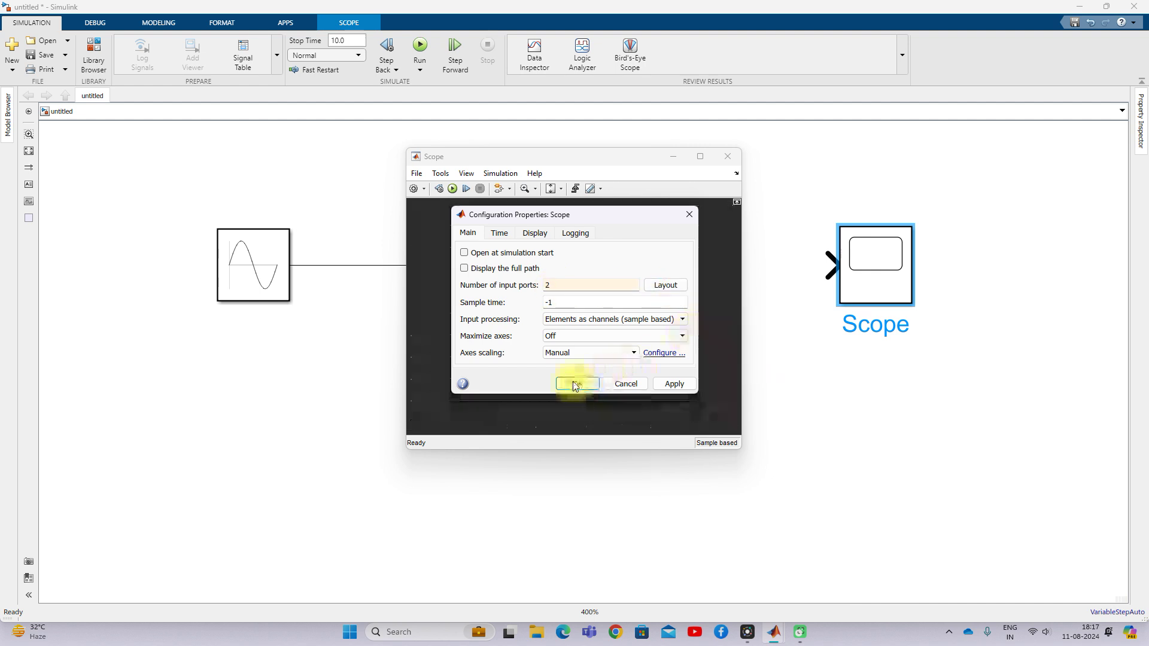
Step: Stretch the Scope taller and wire the sine to input 1, filter output to input 2
click(821, 367)
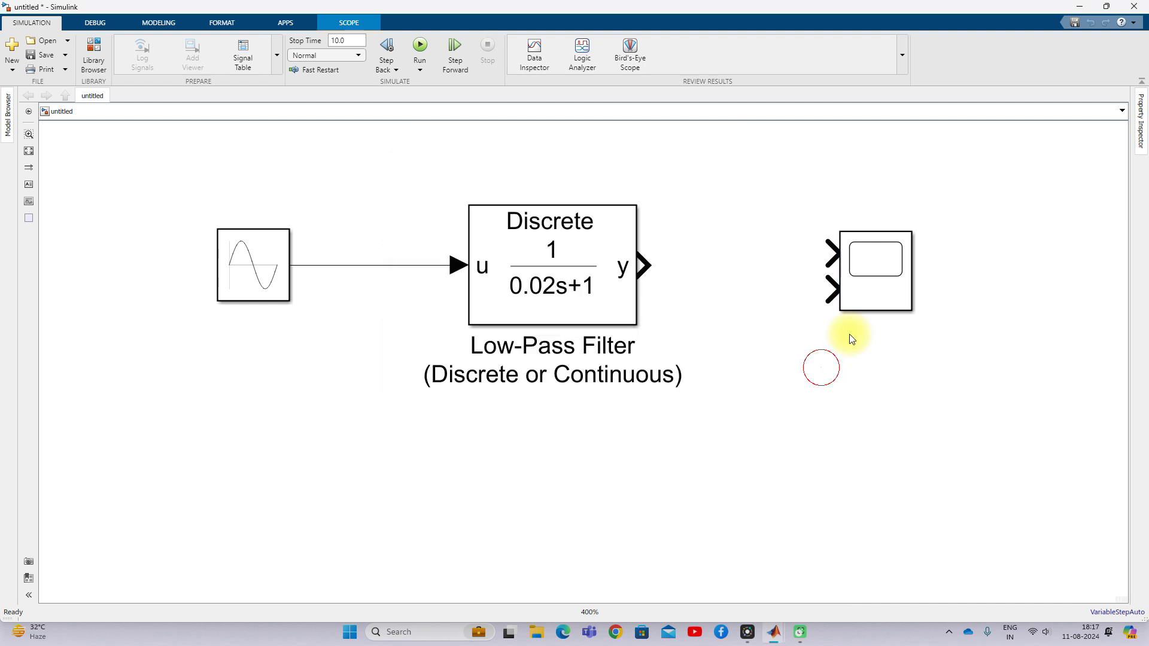
click(884, 242)
drag(913, 231, 912, 162)
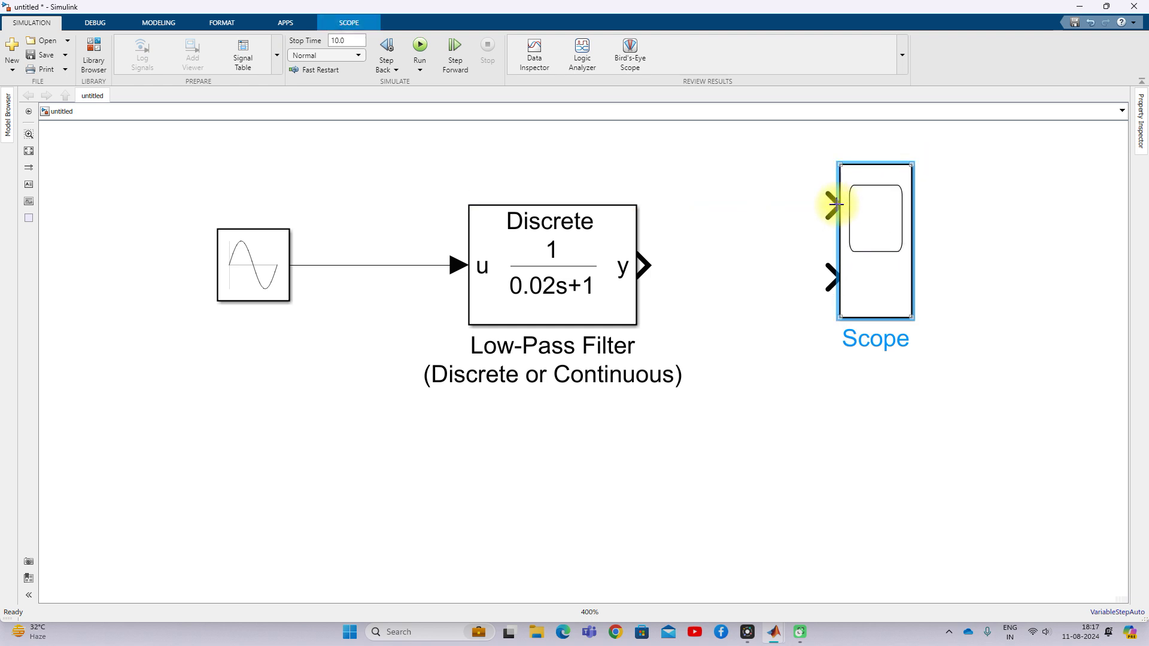
click(836, 204)
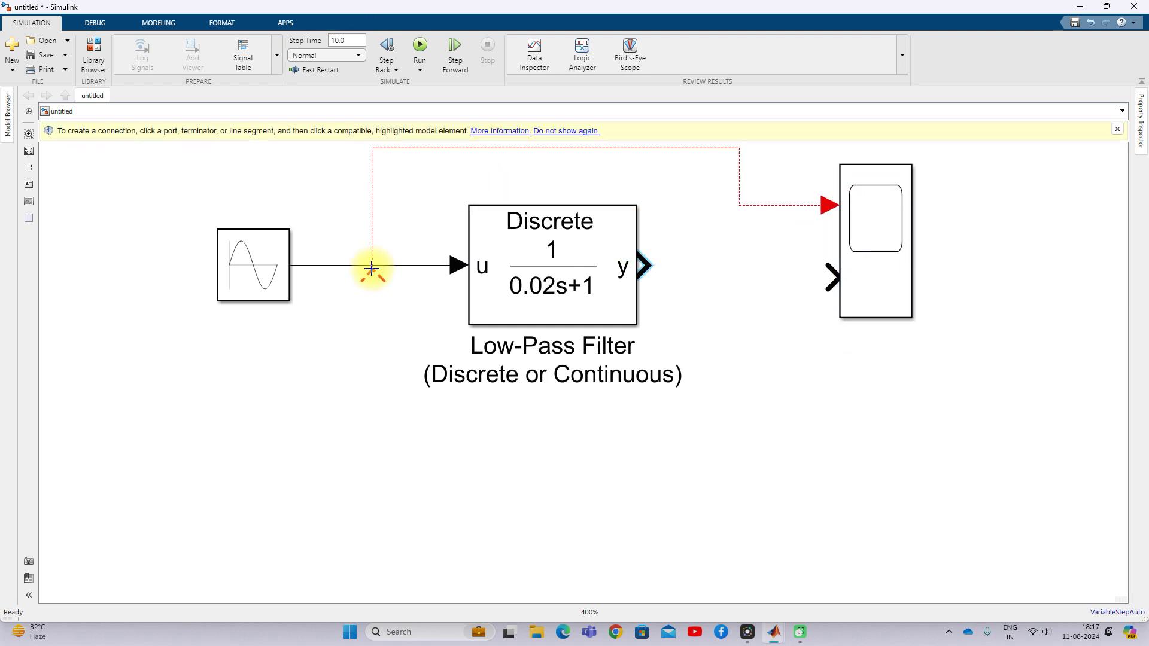
click(371, 265)
click(831, 277)
click(648, 265)
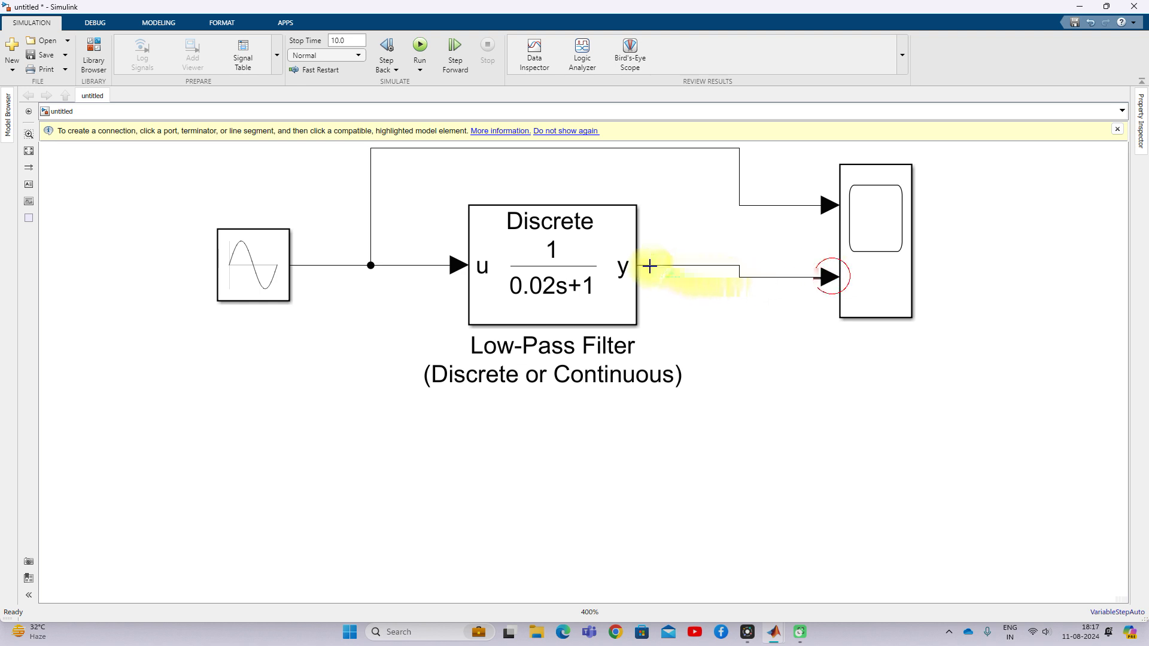
Step: Set the stop time to 0.1 s and run the simulation from the Scope window
click(356, 41)
text(0.1)
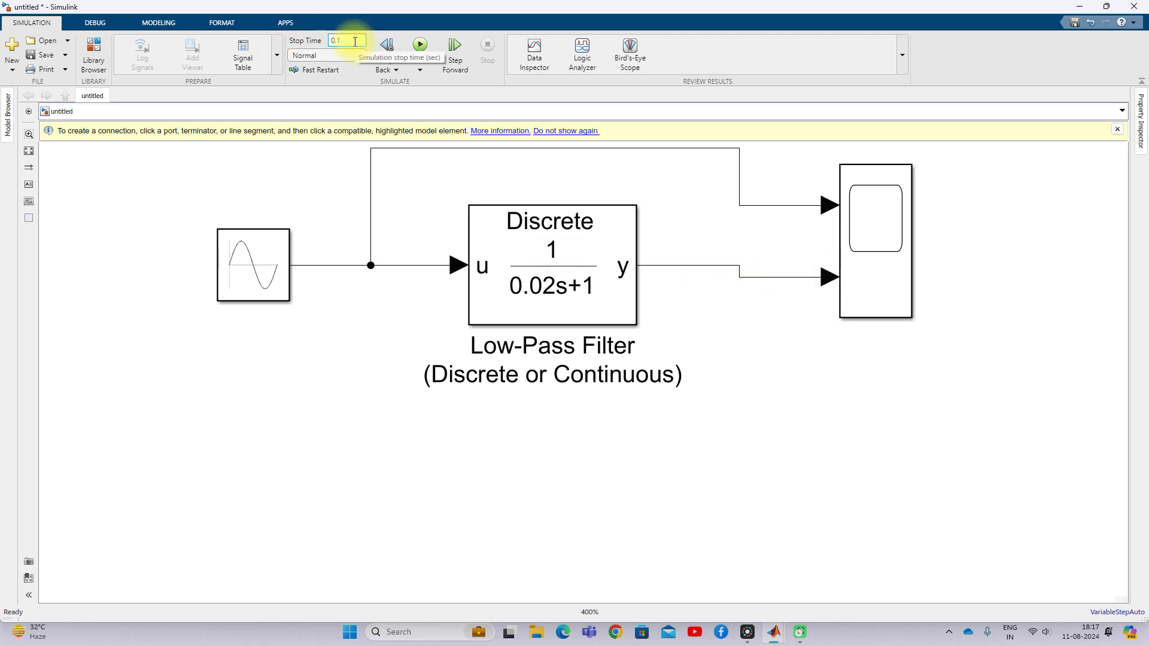
double_click(905, 229)
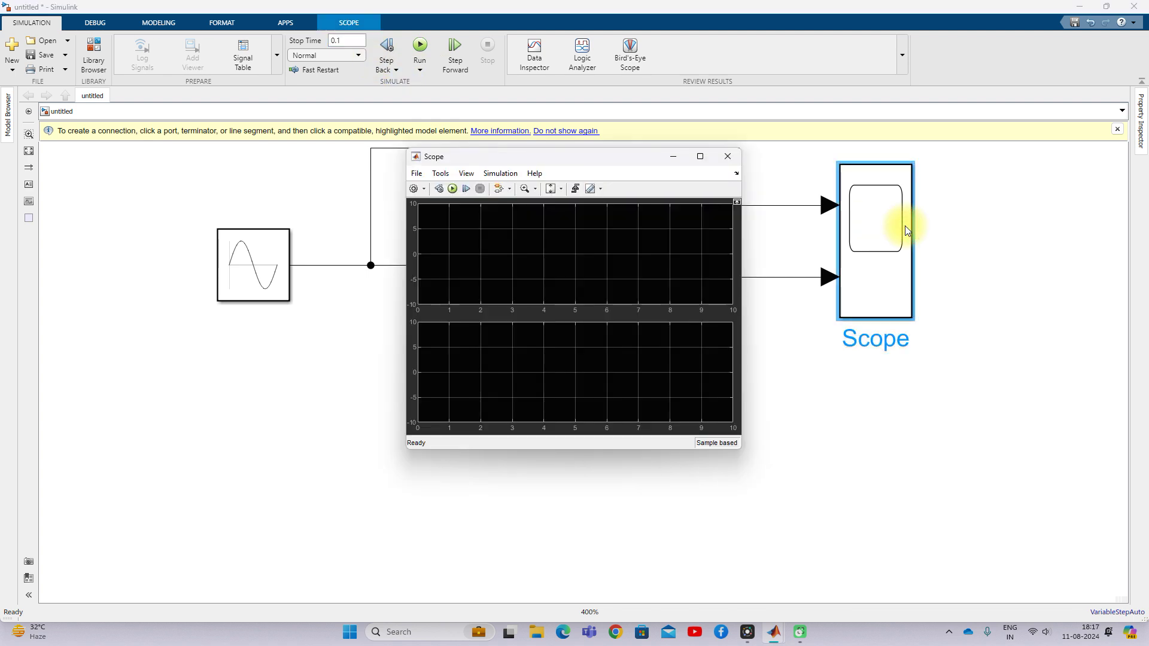
click(452, 189)
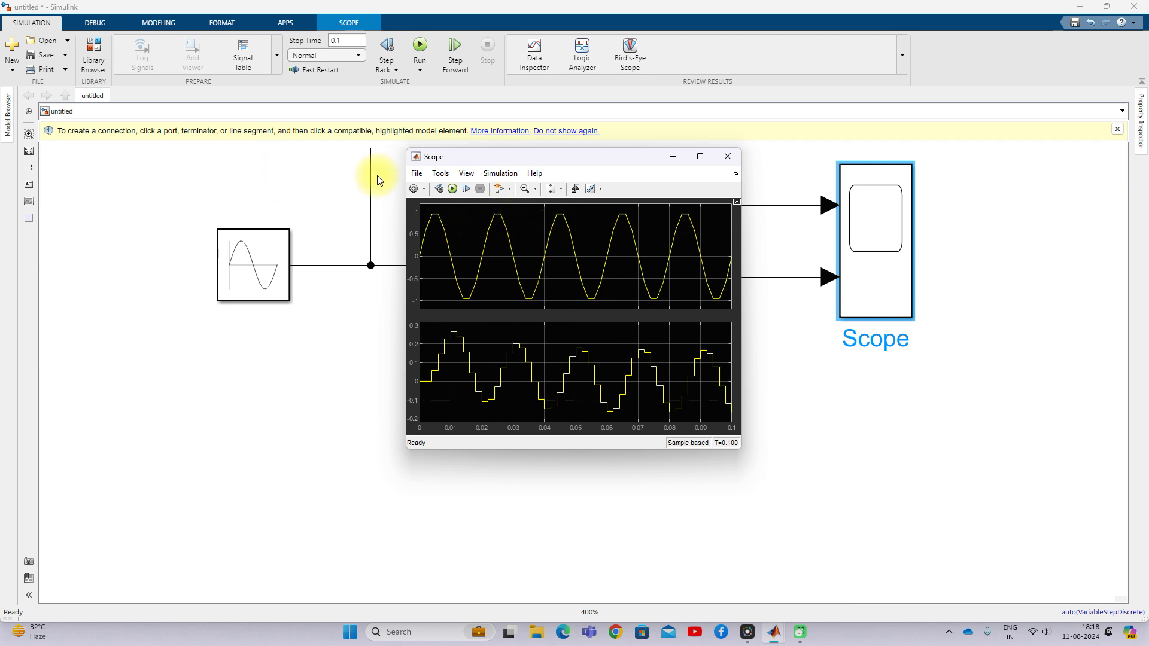
Step: Set the solver's maximum step size to 1e-6 in Model Settings
click(321, 176)
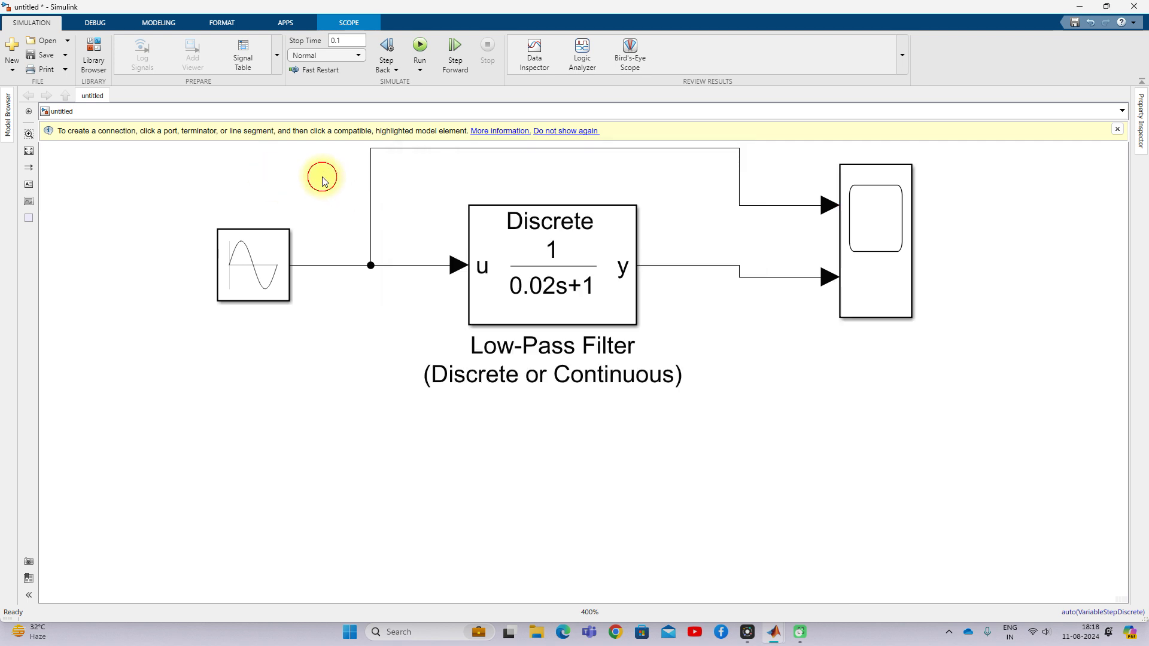
click(159, 23)
click(323, 48)
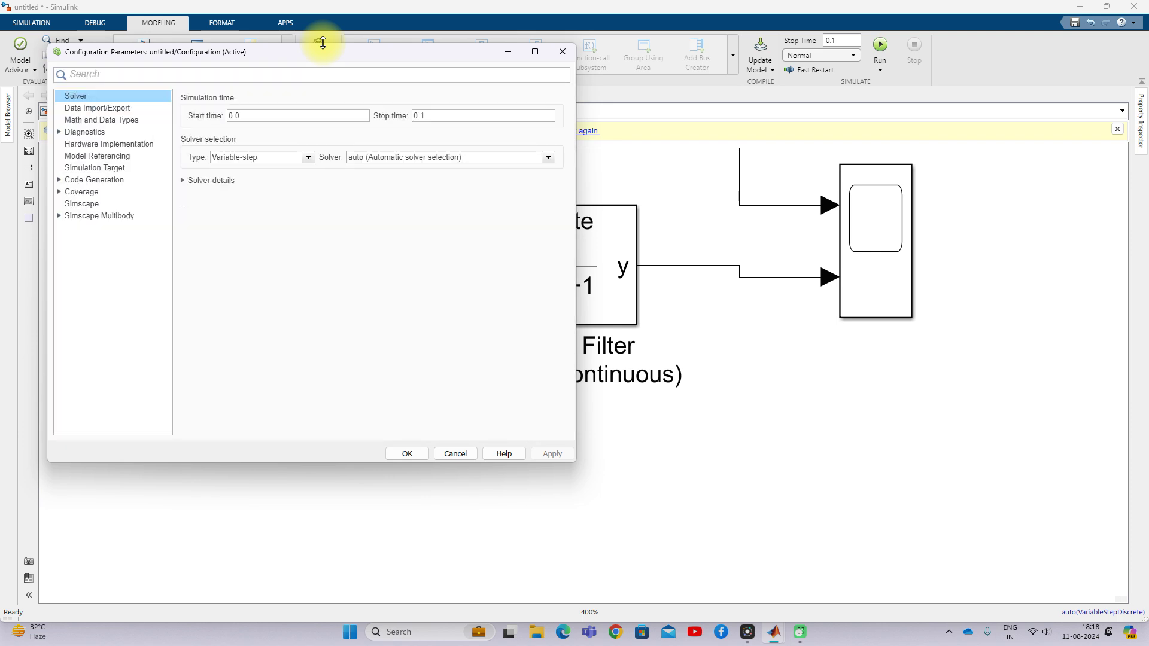
click(197, 184)
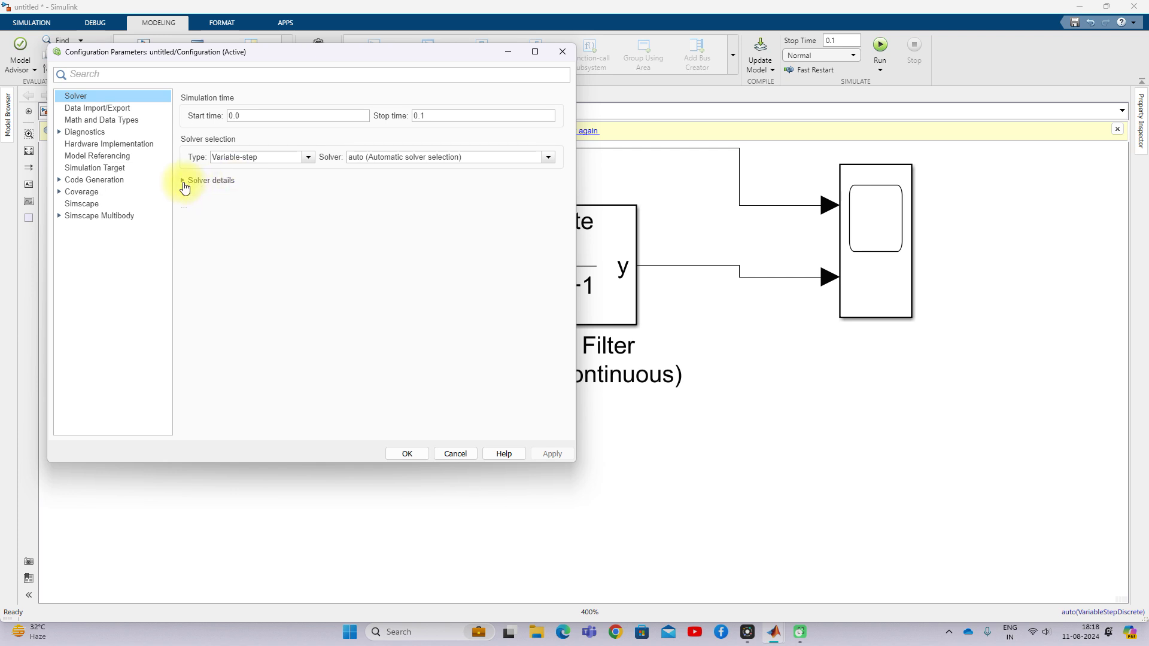
click(224, 181)
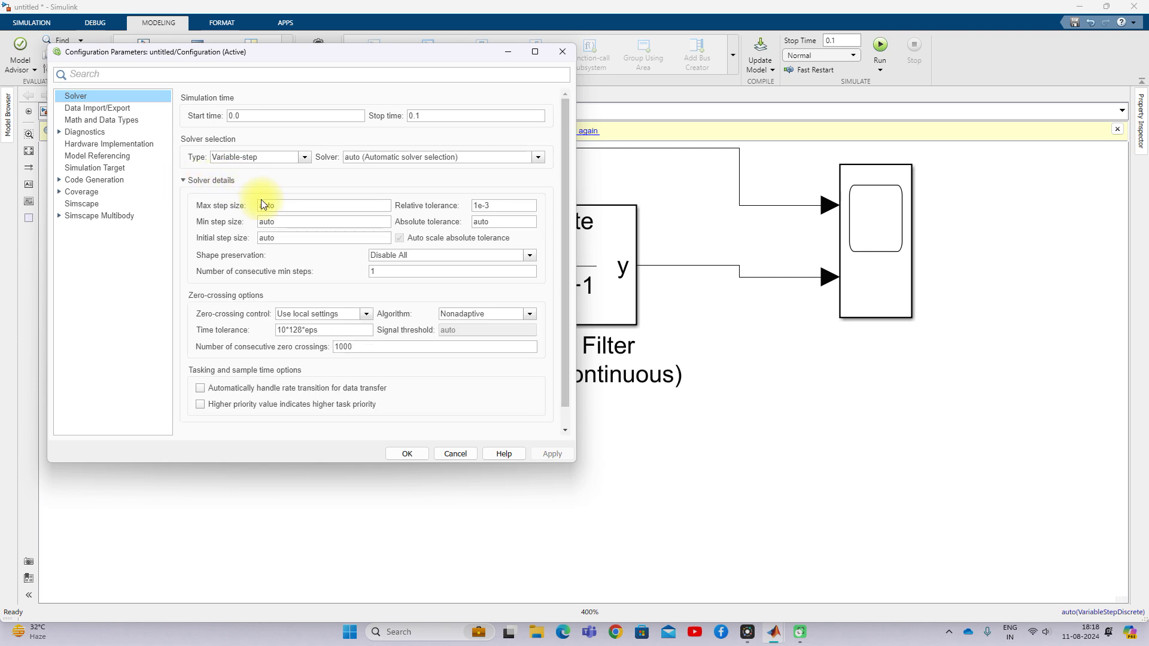
click(288, 206)
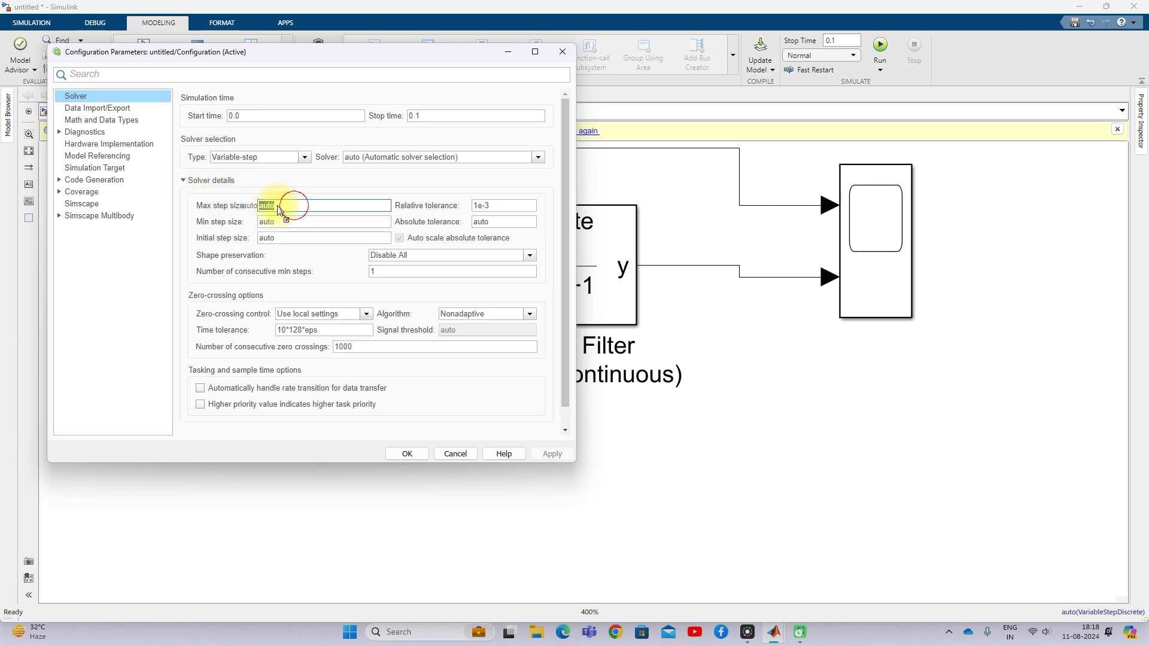
double_click(283, 205)
text(1)
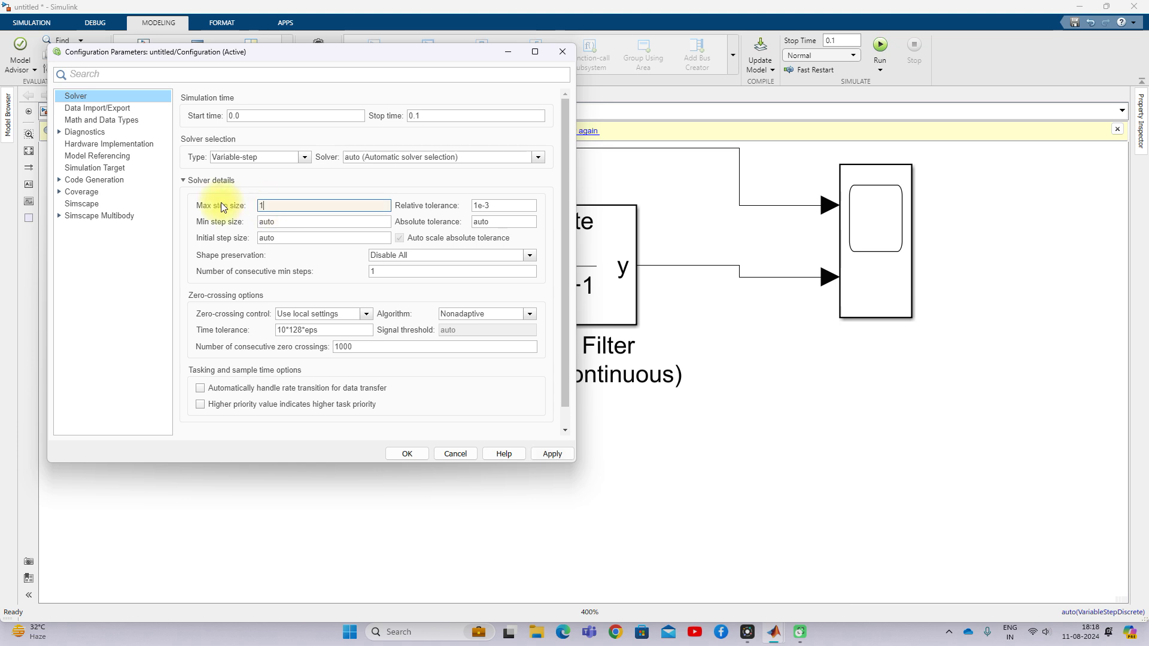
text(e-6)
click(550, 453)
click(394, 450)
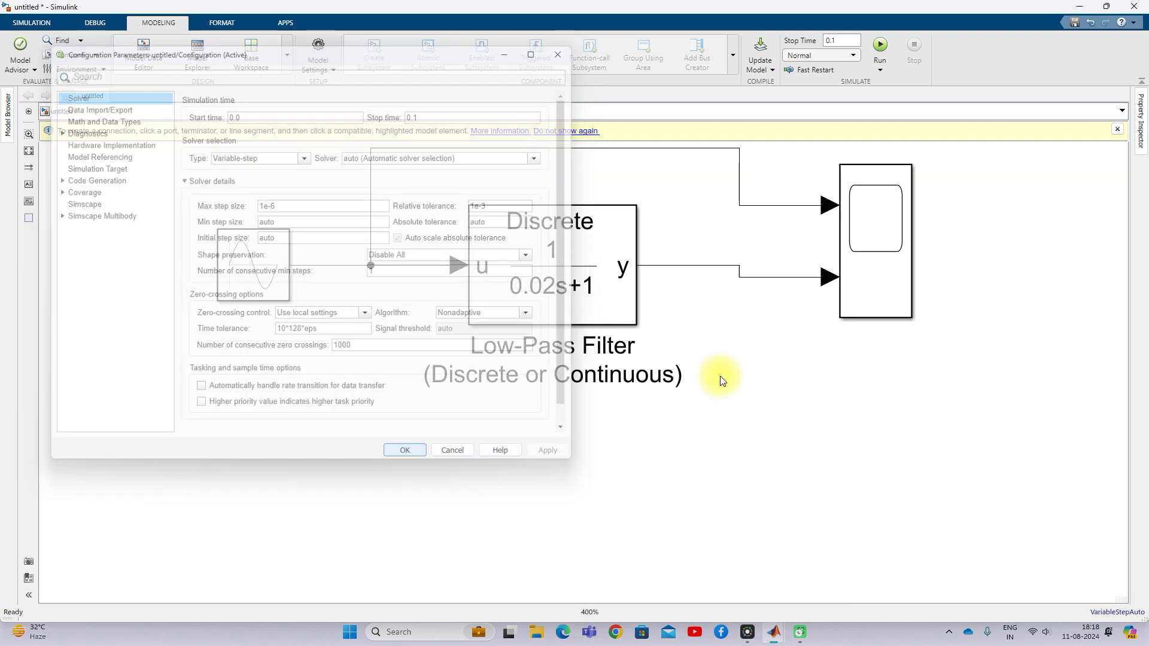
click(879, 263)
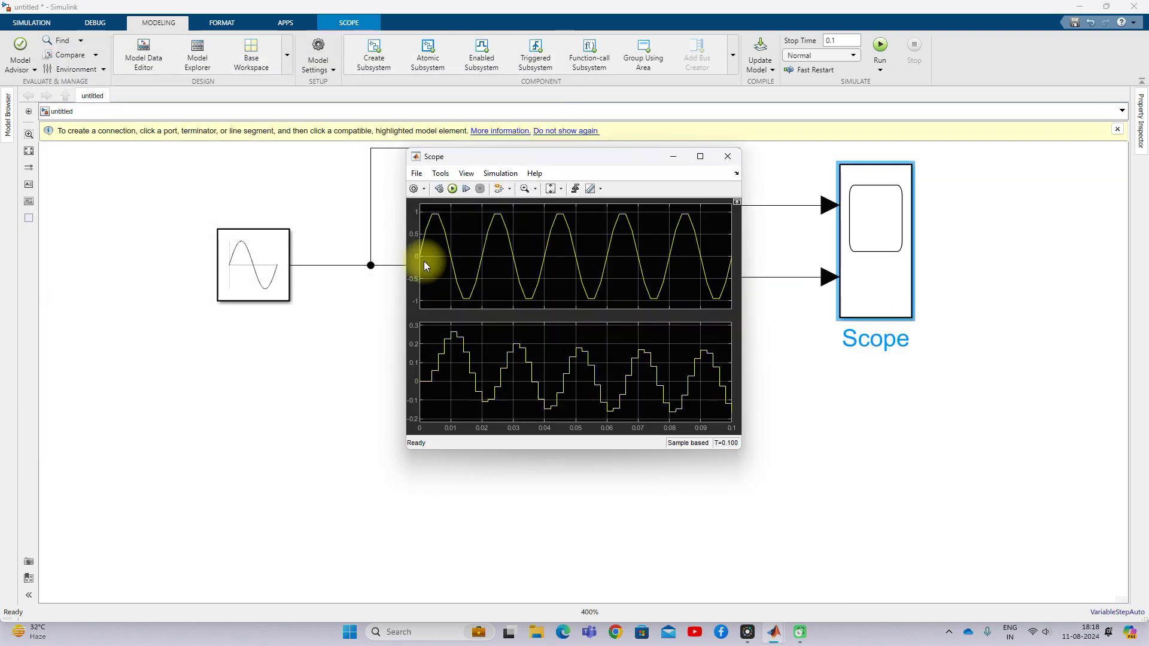
Step: Rerun with the finer step, then change the stop time to 0.2 s and run again
click(452, 189)
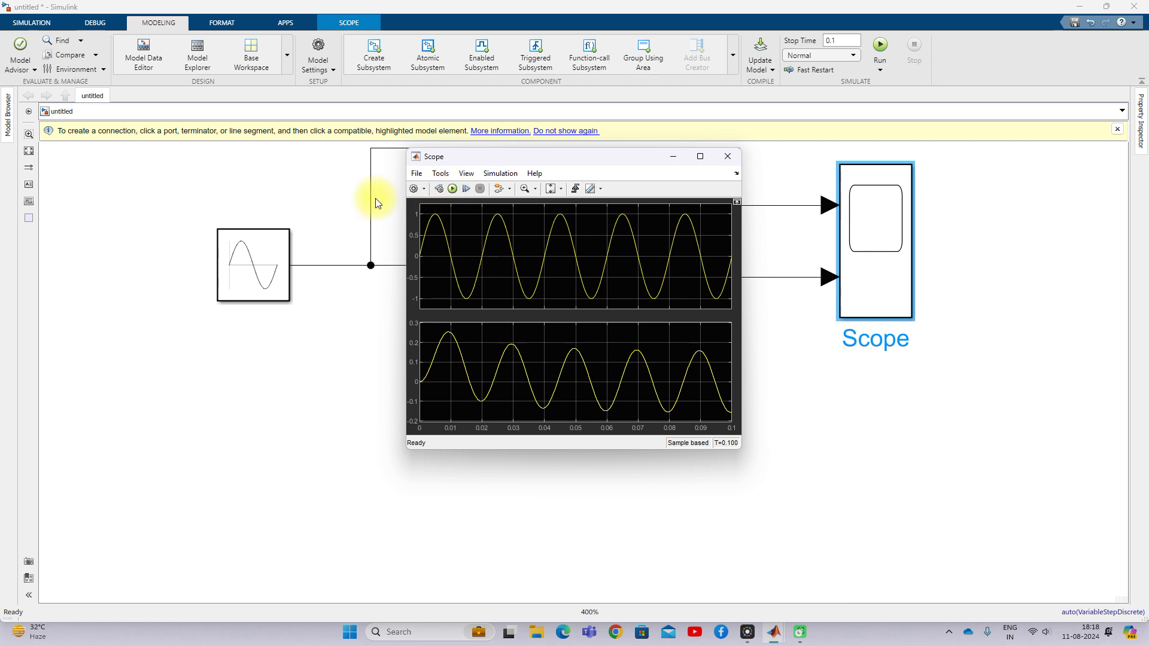
click(326, 199)
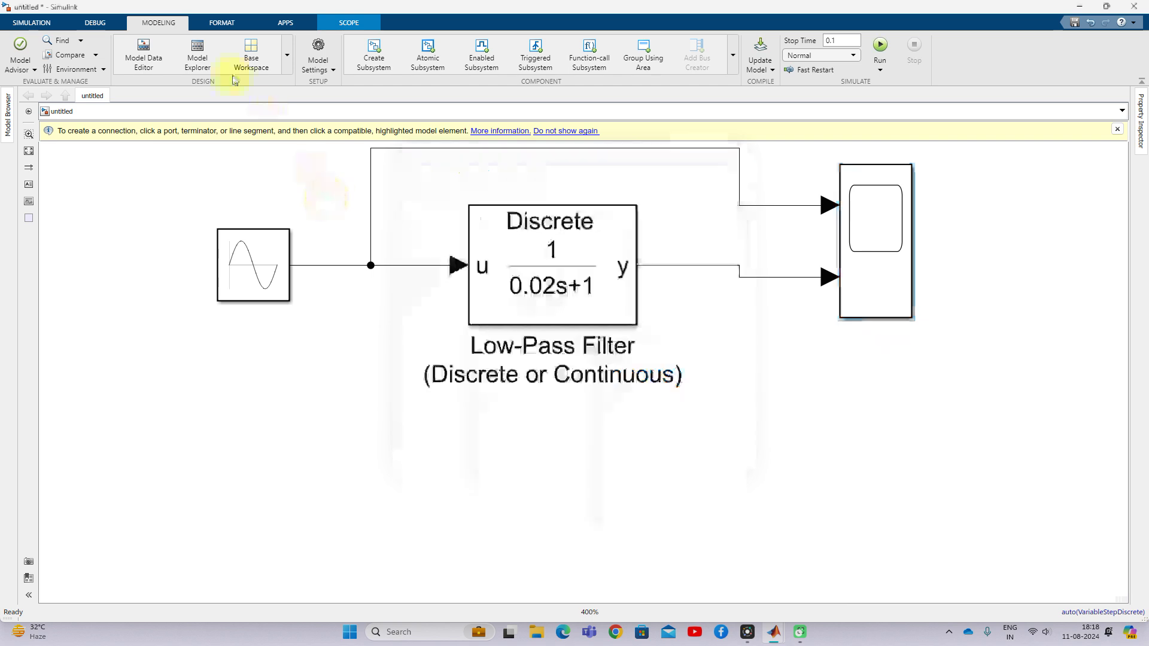
click(32, 23)
click(362, 42)
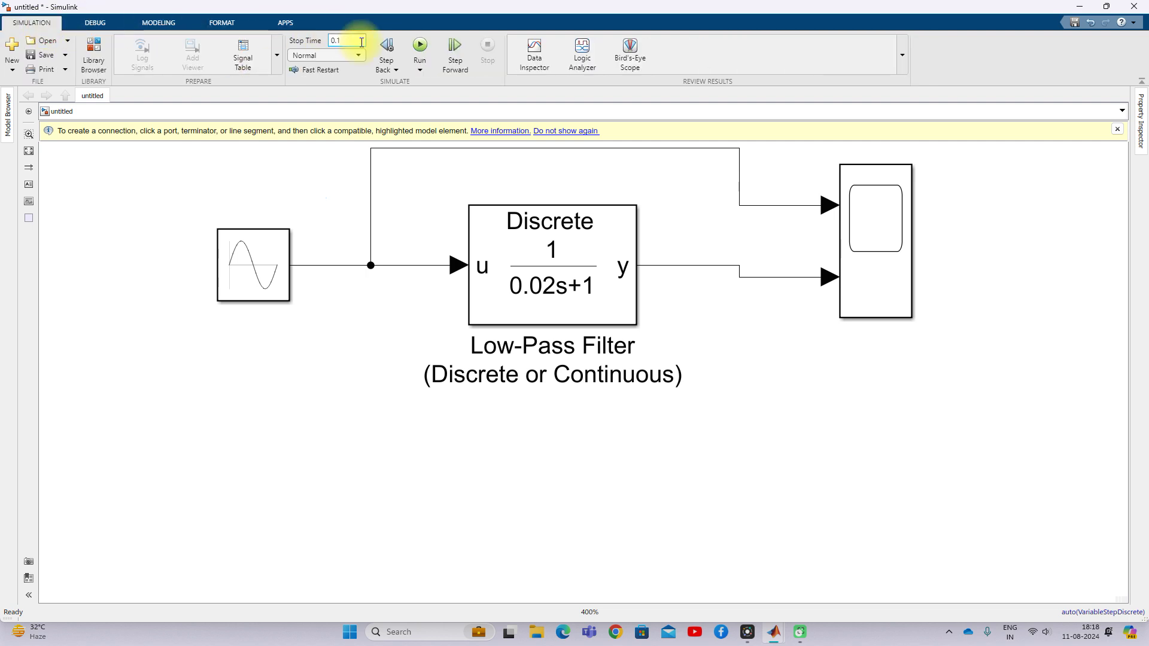
key(BackSpace)
text(0.2)
double_click(839, 222)
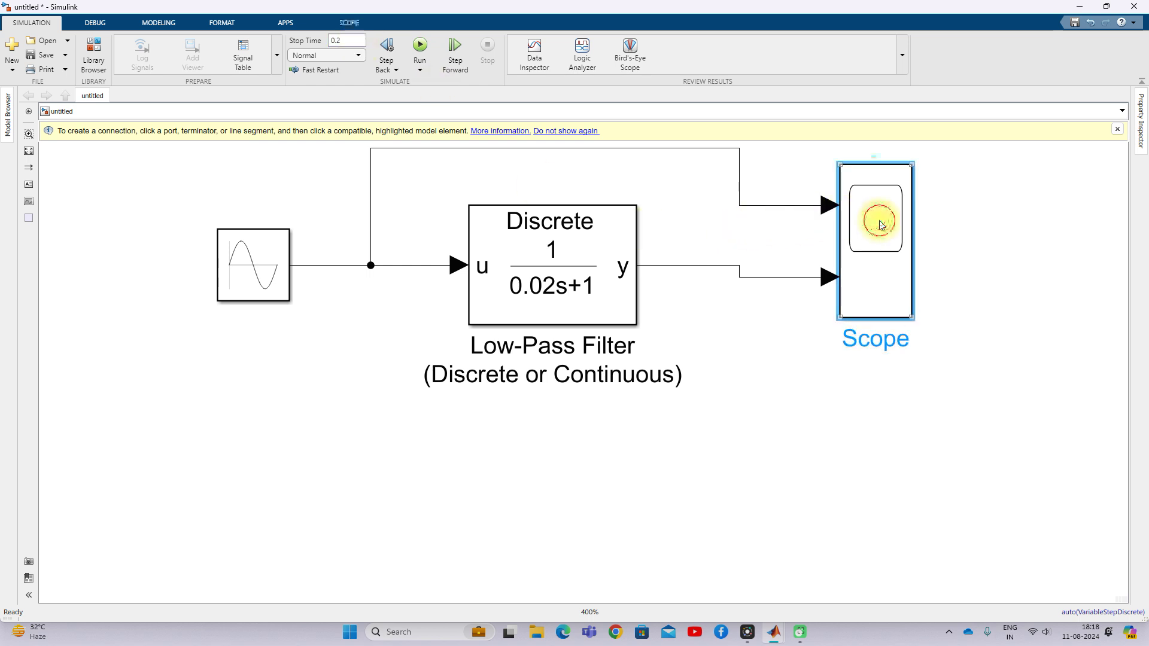
click(453, 188)
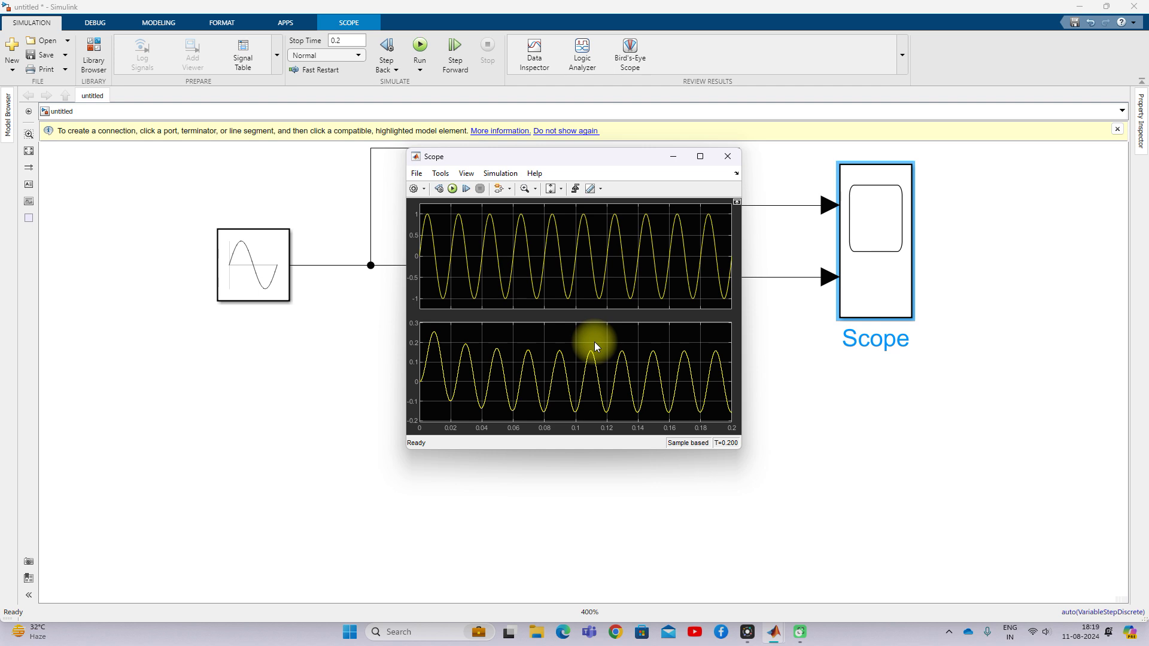
Step: Change the sine frequency to 2*pi*100 and run the simulation
click(247, 268)
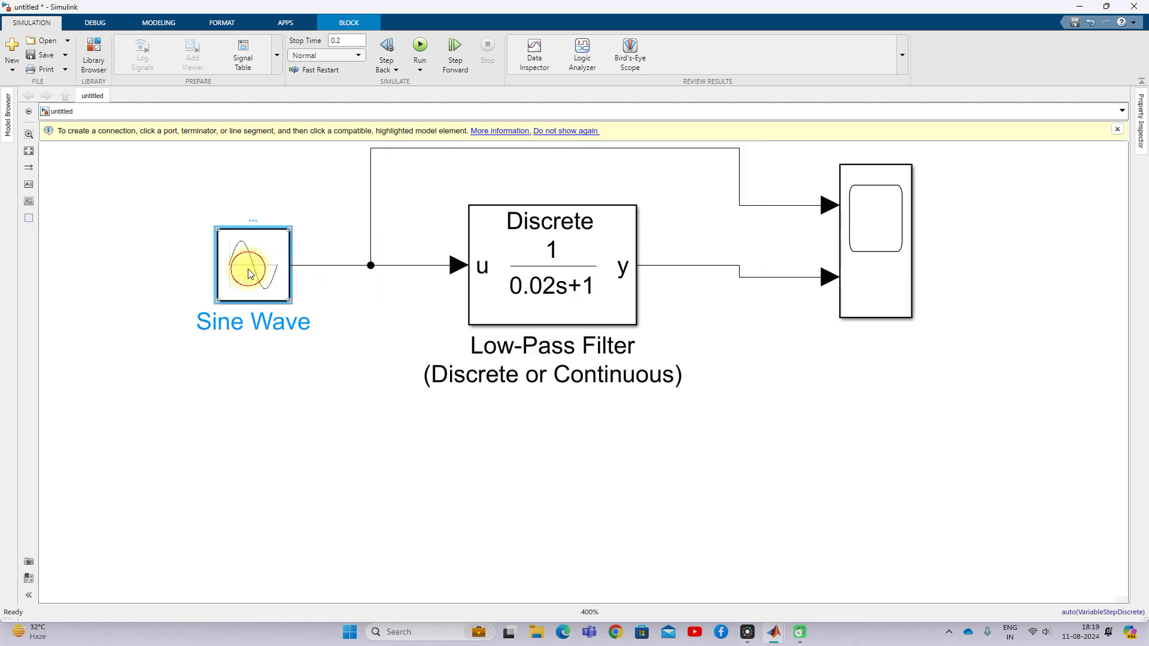
double_click(247, 268)
drag(310, 354, 338, 354)
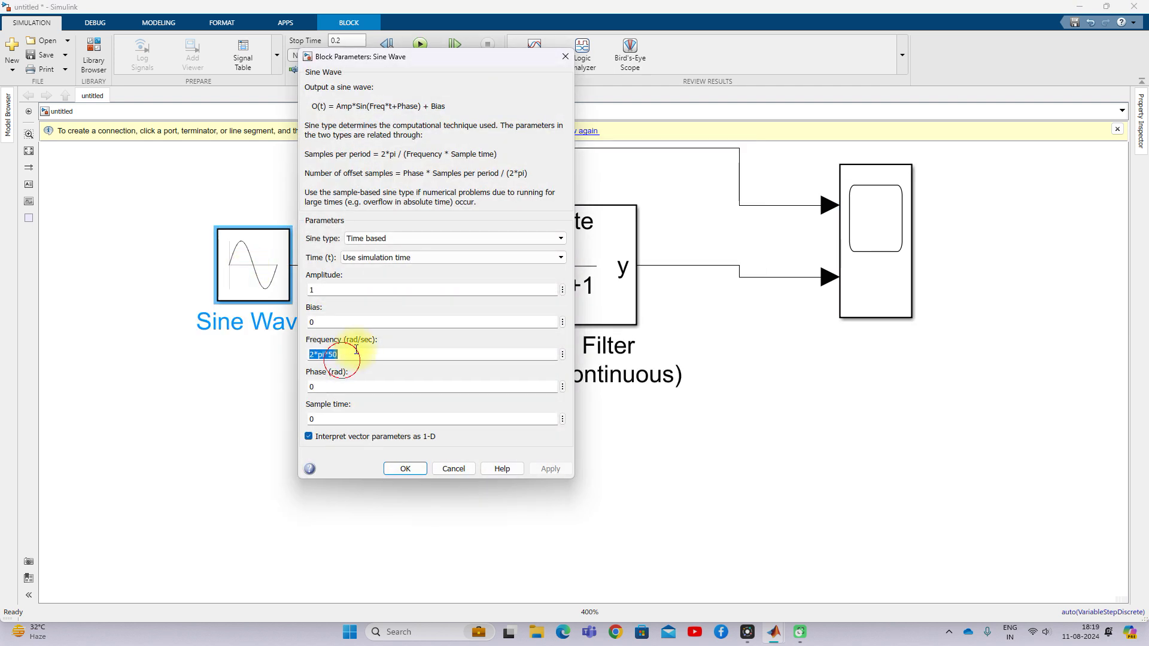
click(356, 349)
key(BackSpace)
key(BackSpace)
text(10)
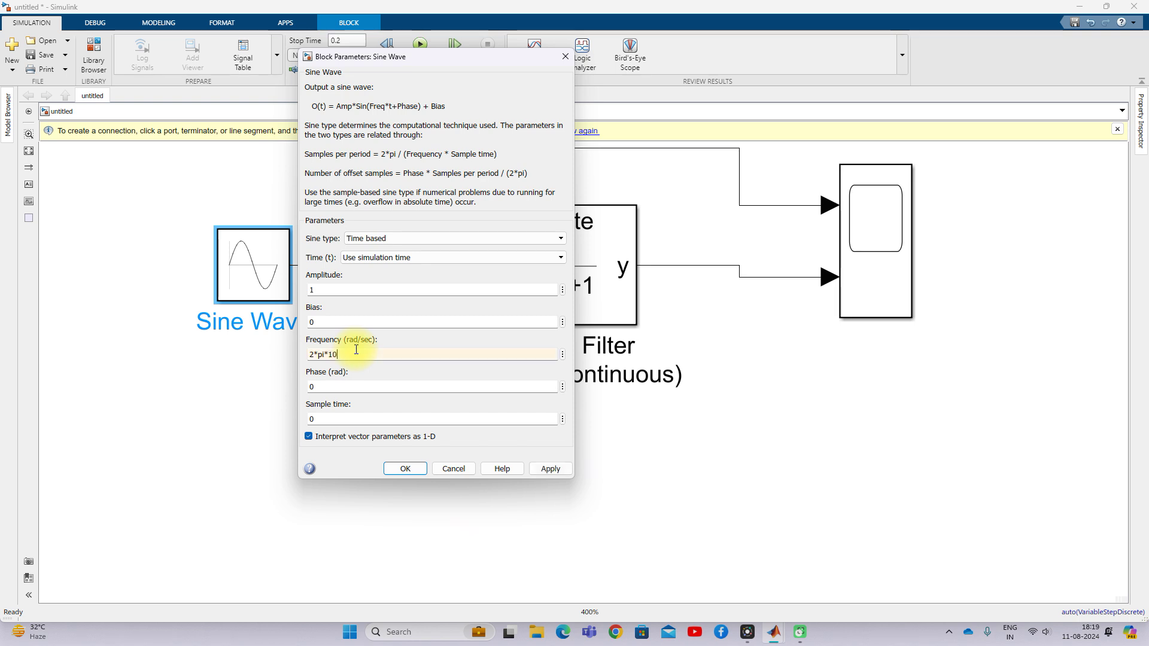
key(Return)
double_click(898, 250)
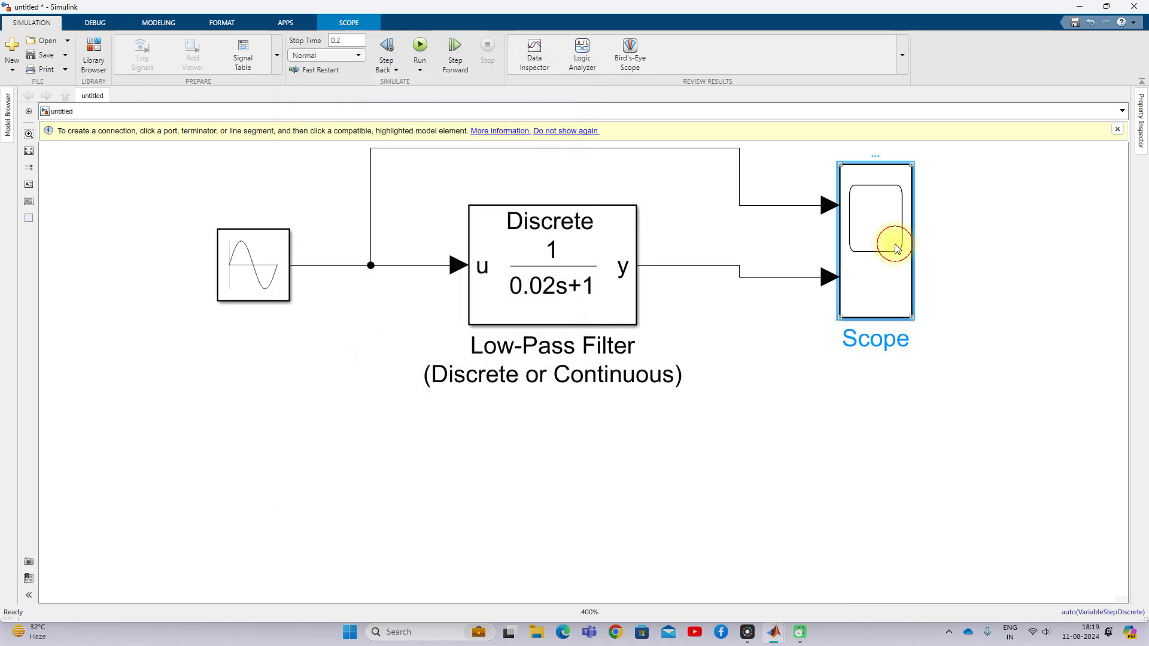
click(453, 189)
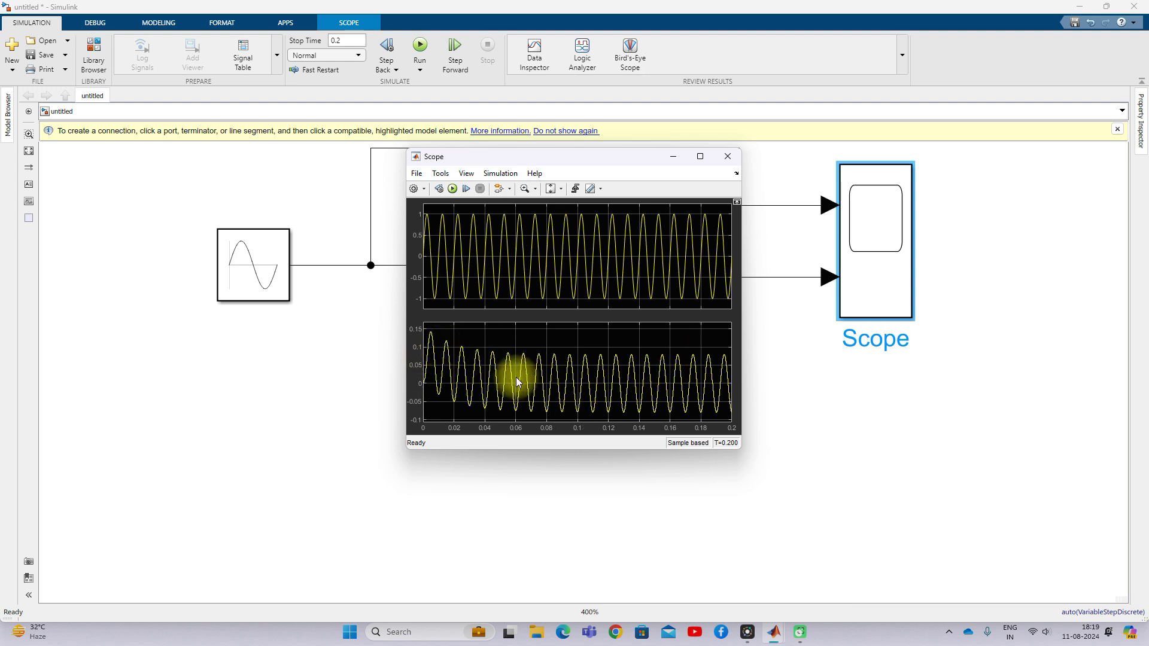
Step: Raise the sine frequency to 2*pi*1000 and rerun to see the output shrink to about ±0.01
double_click(273, 284)
click(382, 353)
click(383, 350)
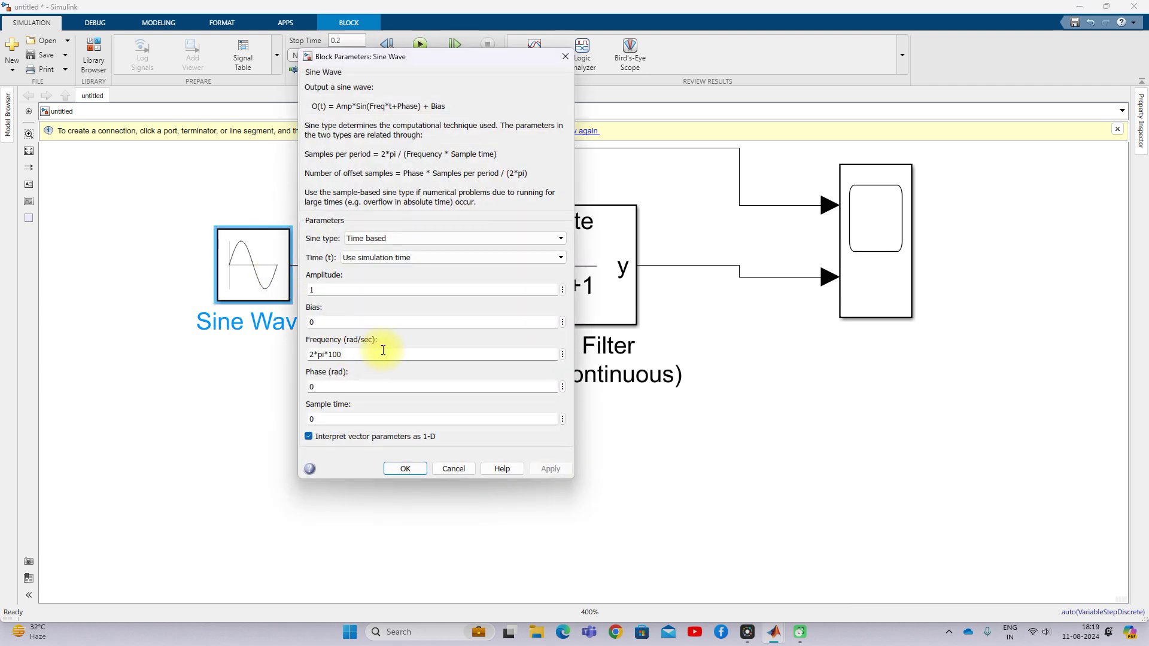
text(0)
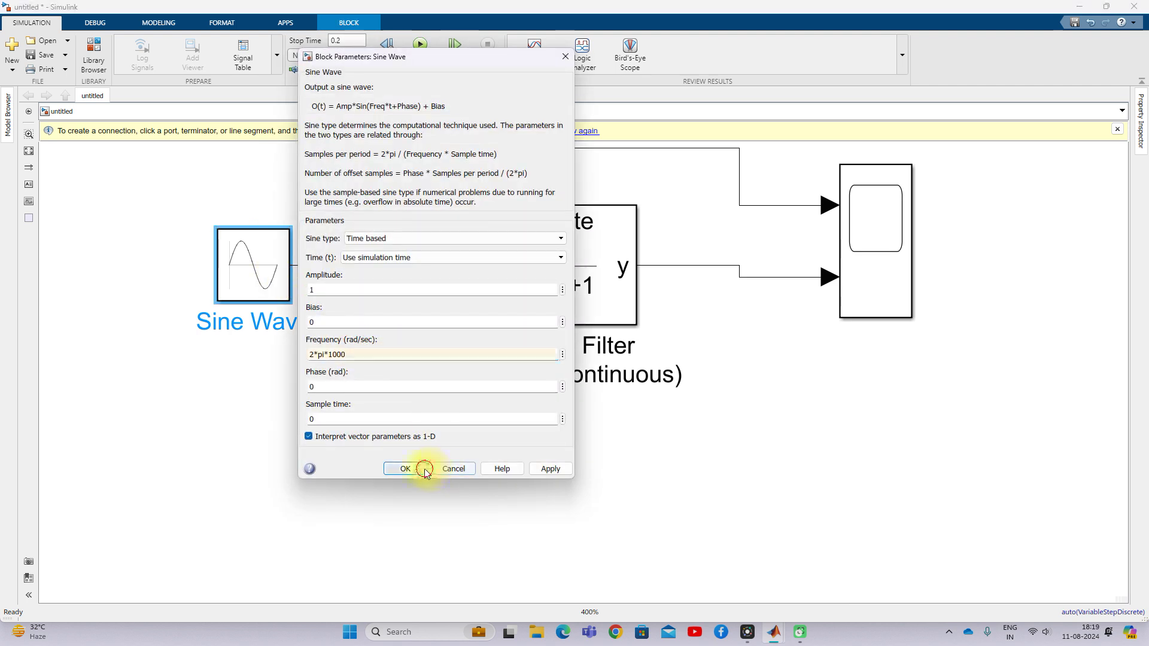
click(419, 469)
click(857, 256)
double_click(857, 256)
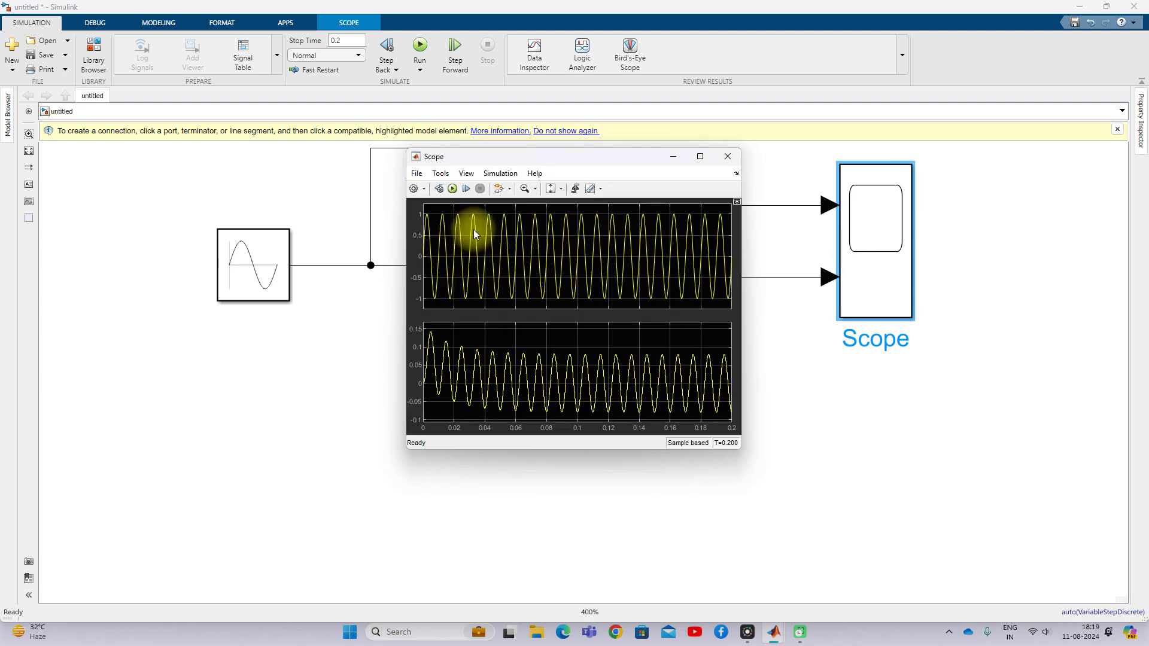
click(454, 189)
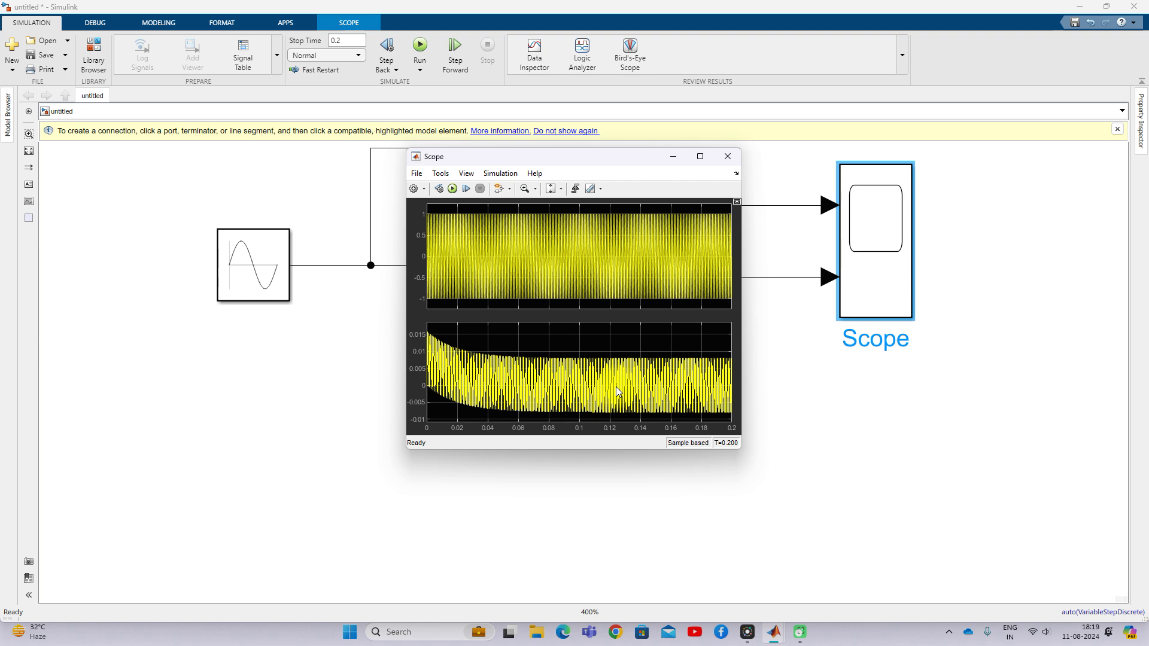
Step: Lower the sine frequency to 2*pi*1
double_click(254, 263)
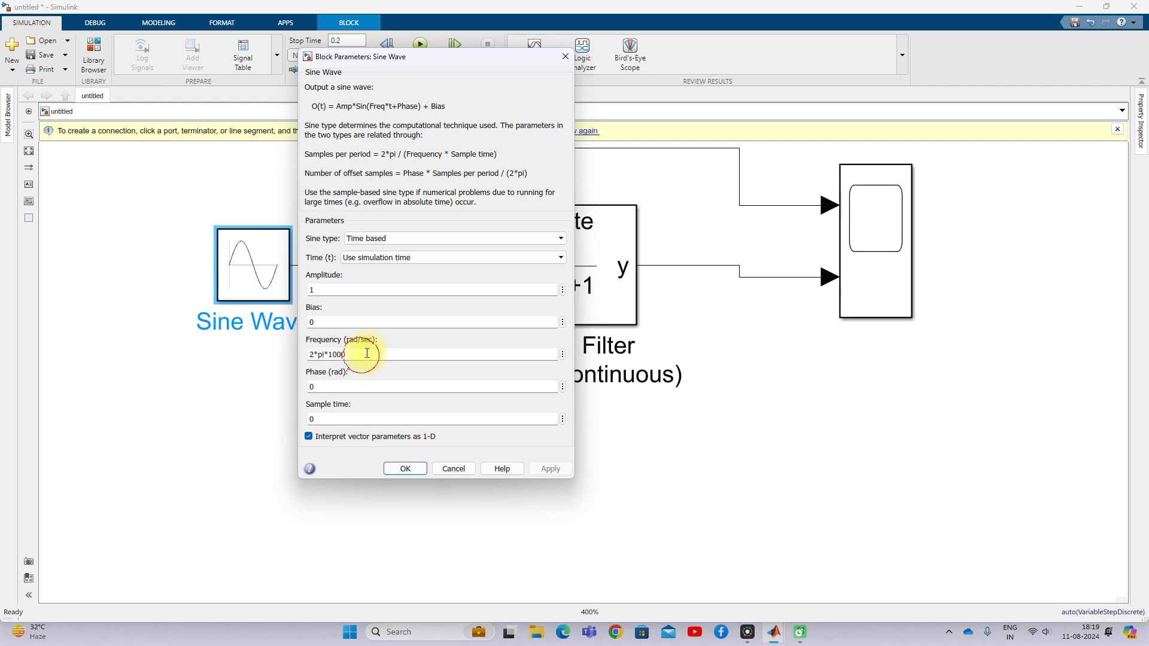
click(367, 353)
key(BackSpace)
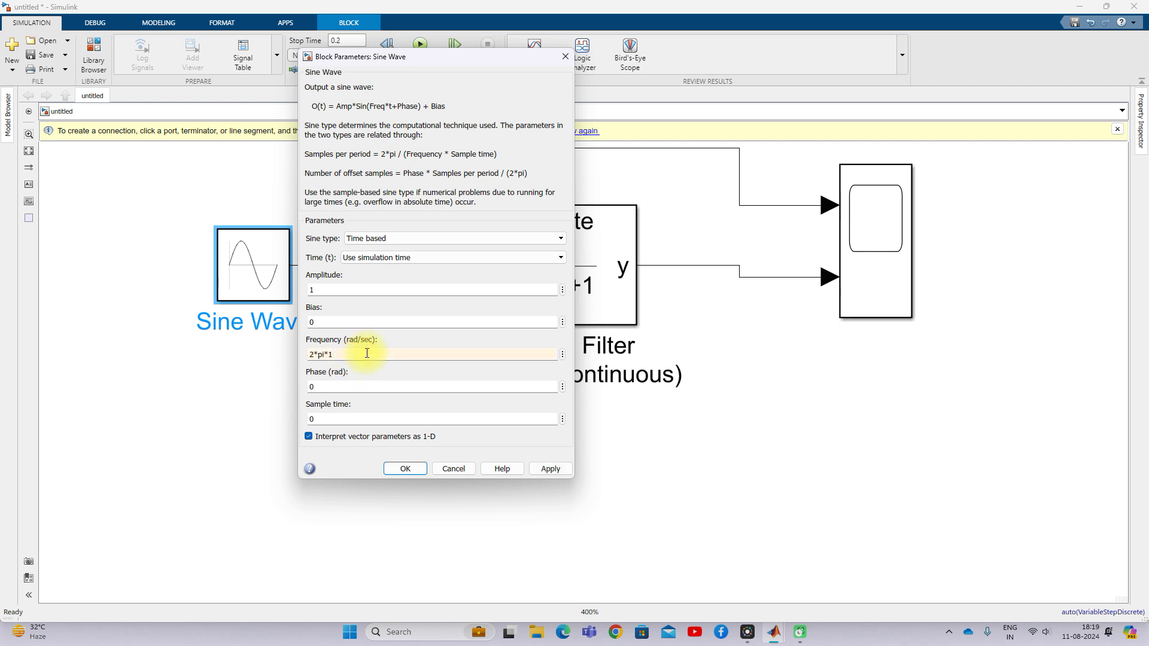
click(405, 468)
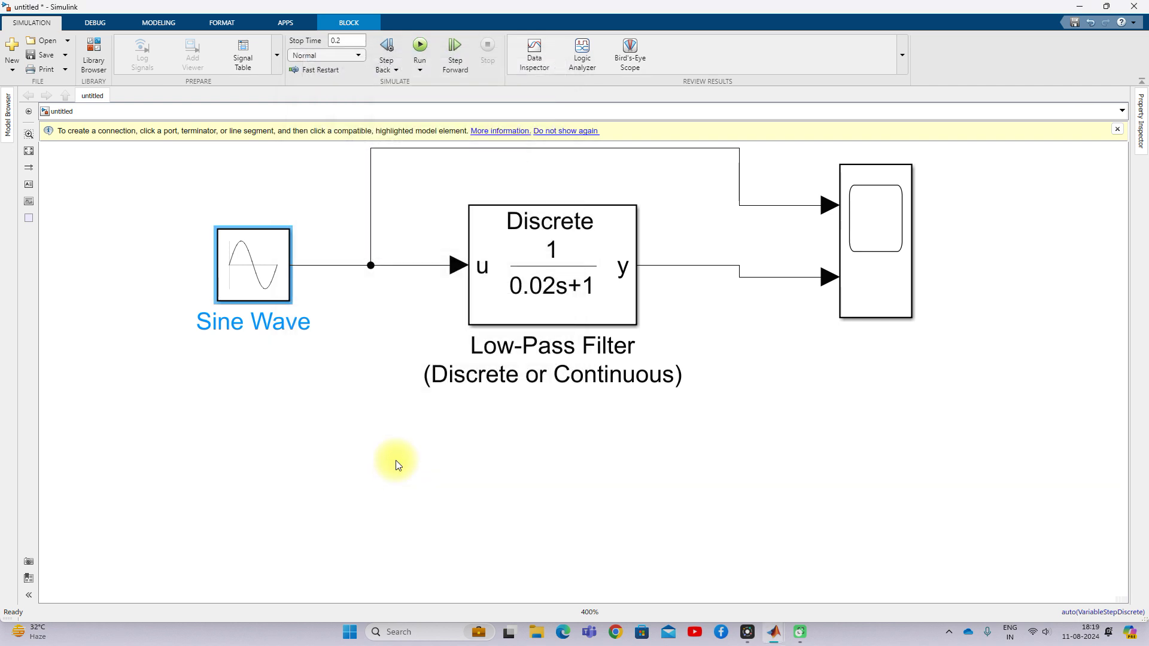
Step: Set the stop time to 10, run the simulation and rescale the Scope axes
click(338, 41)
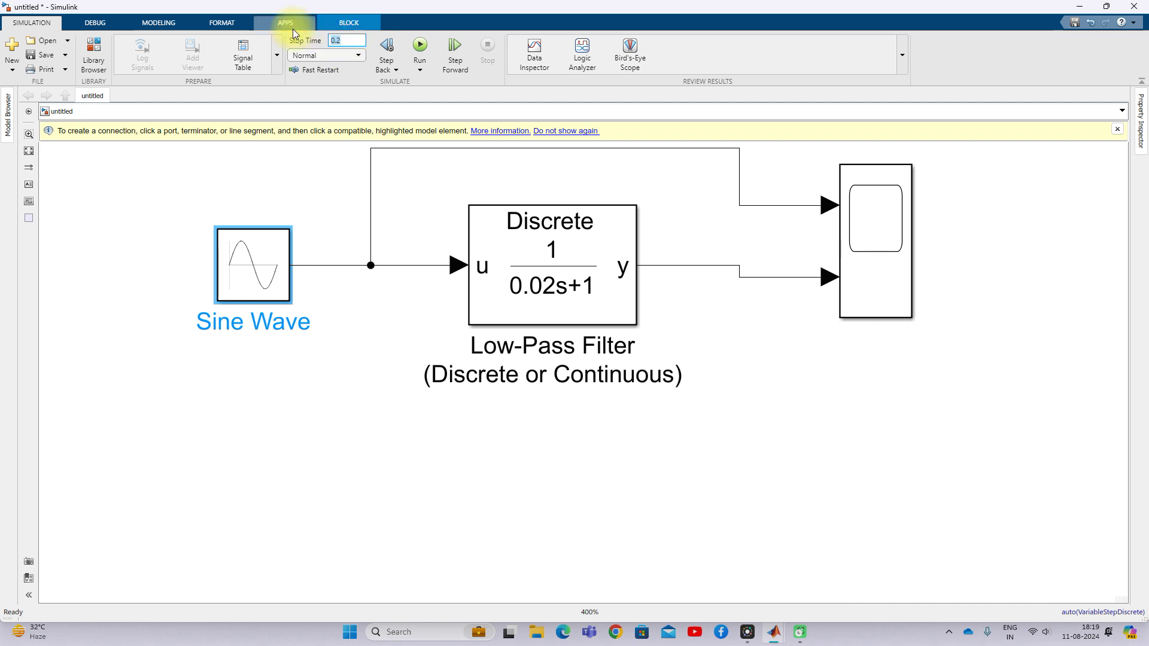
text(10)
click(877, 218)
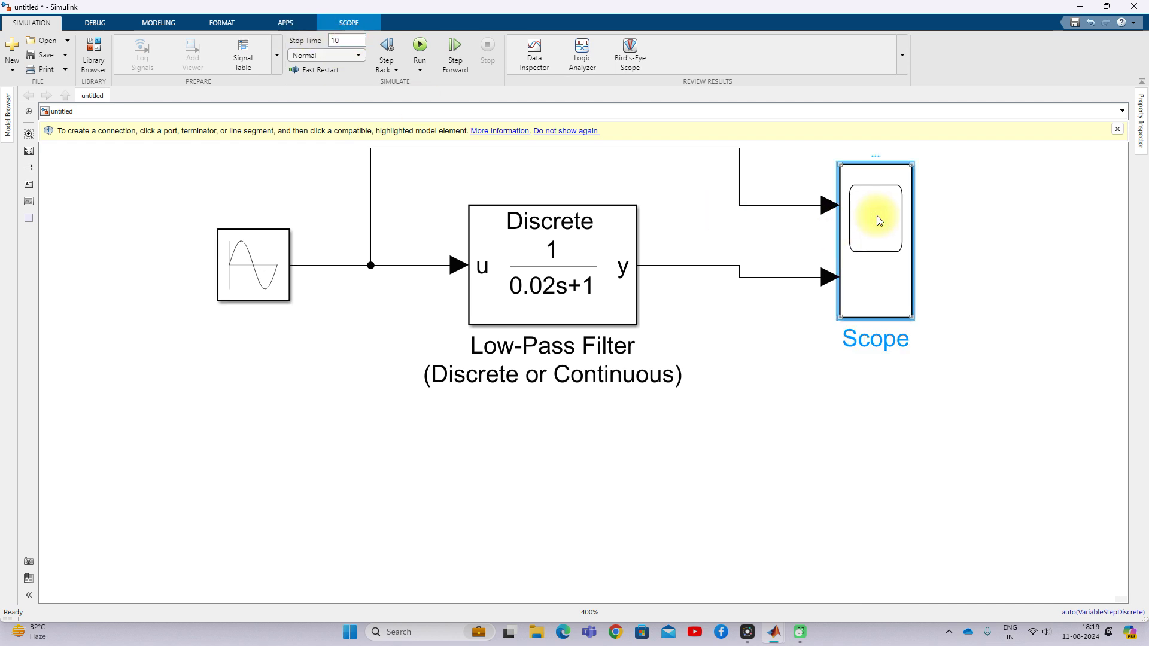
double_click(878, 220)
click(454, 191)
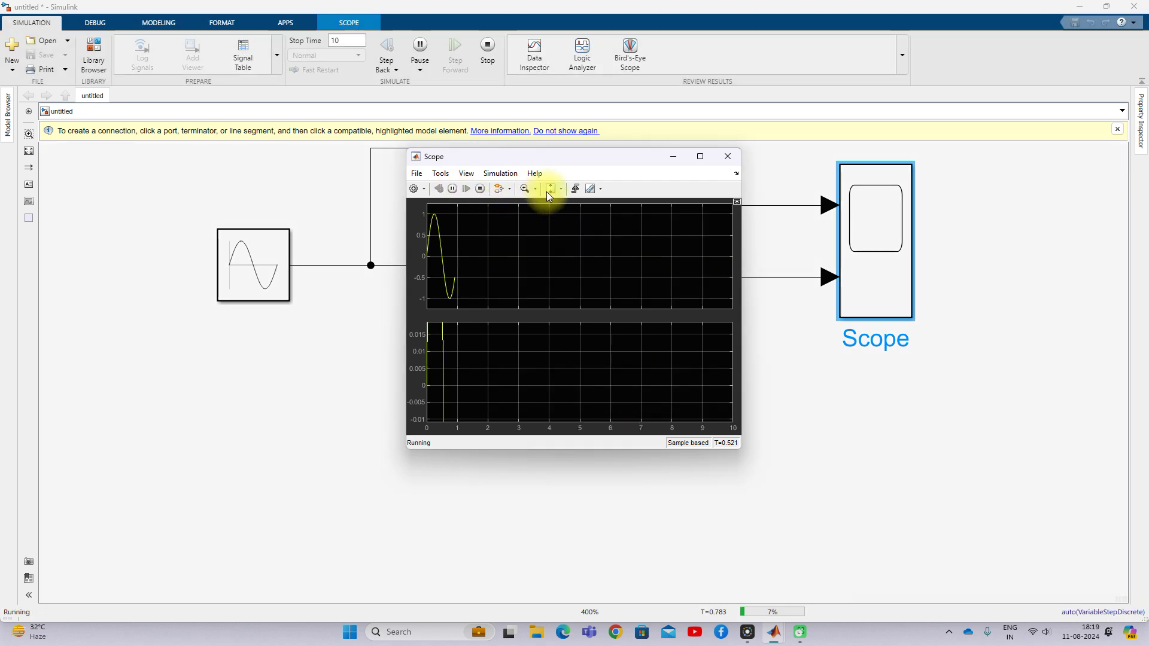
click(549, 188)
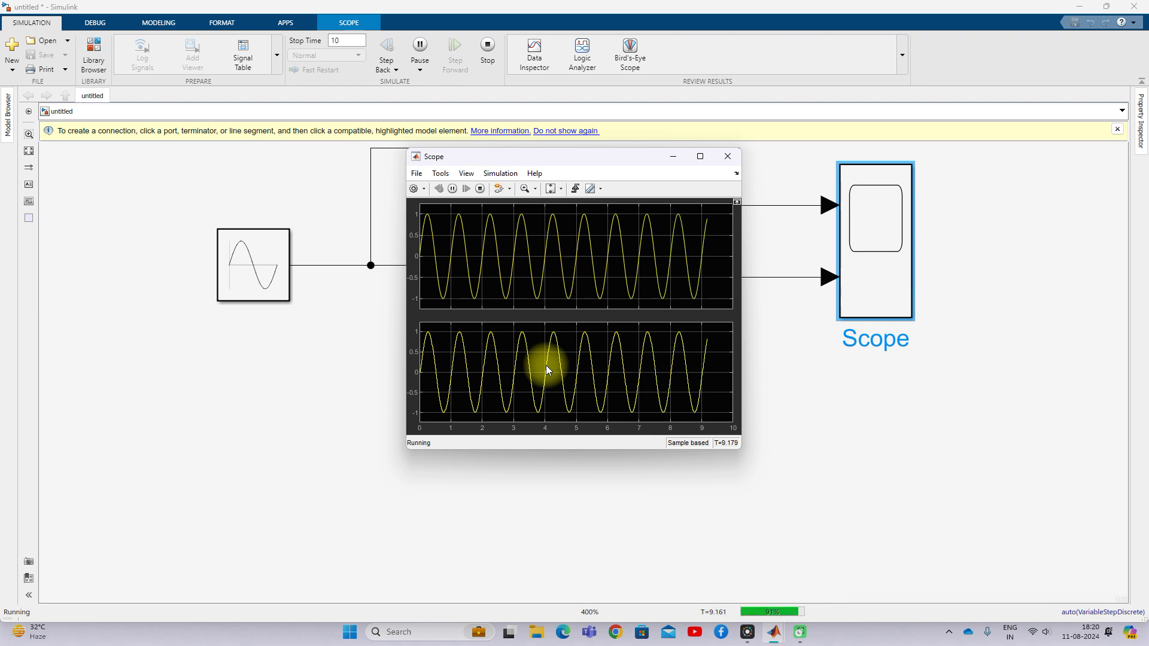
Step: Change the Sine Wave block's frequency to 2*pi*5
click(252, 262)
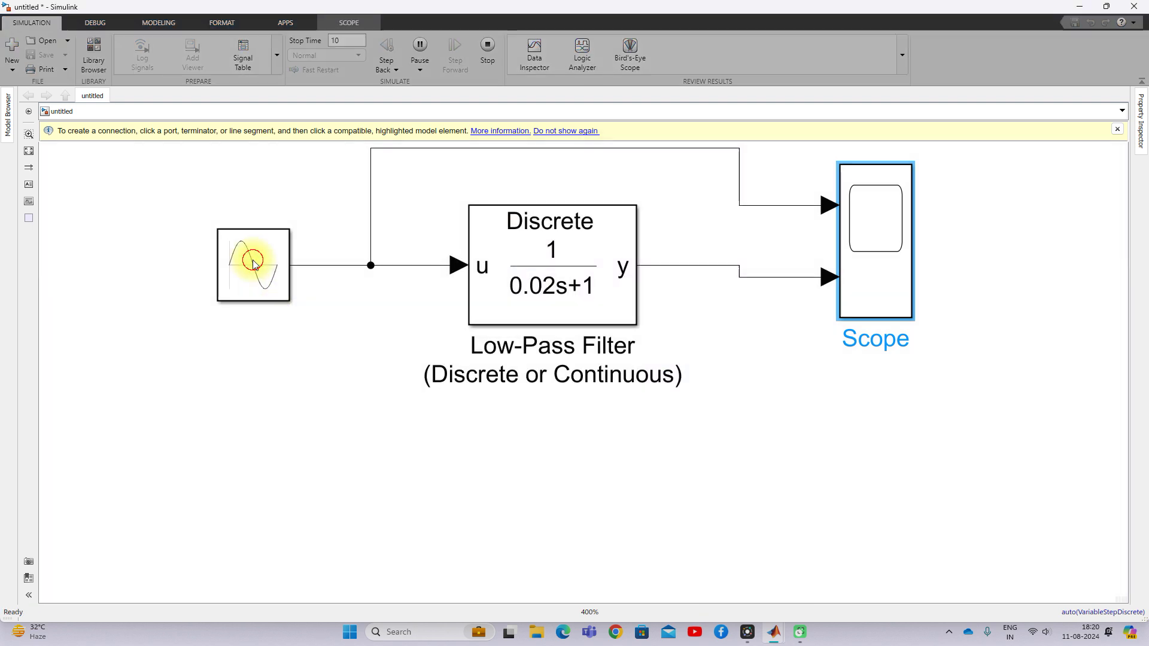
click(252, 263)
double_click(264, 267)
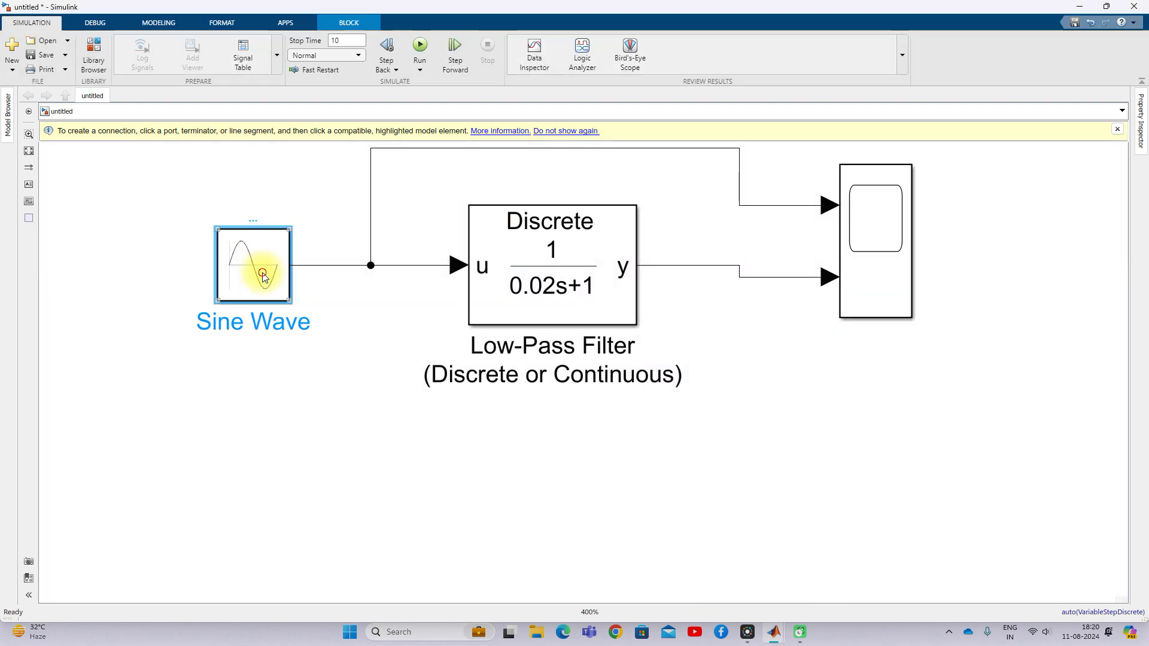
click(349, 353)
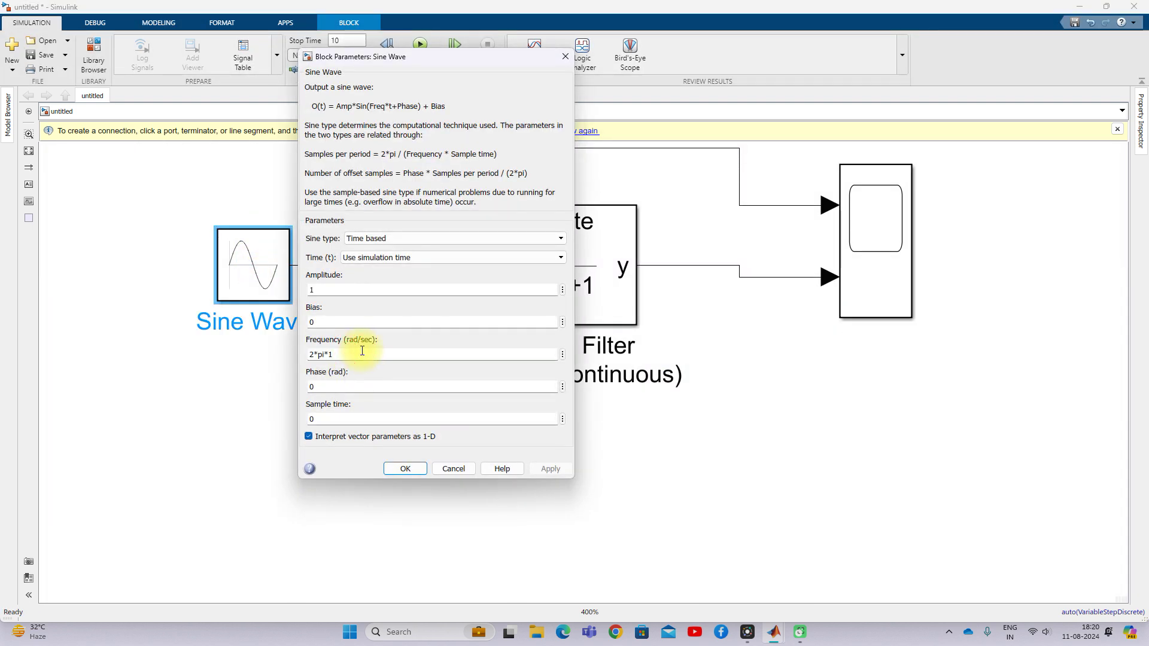
key(BackSpace)
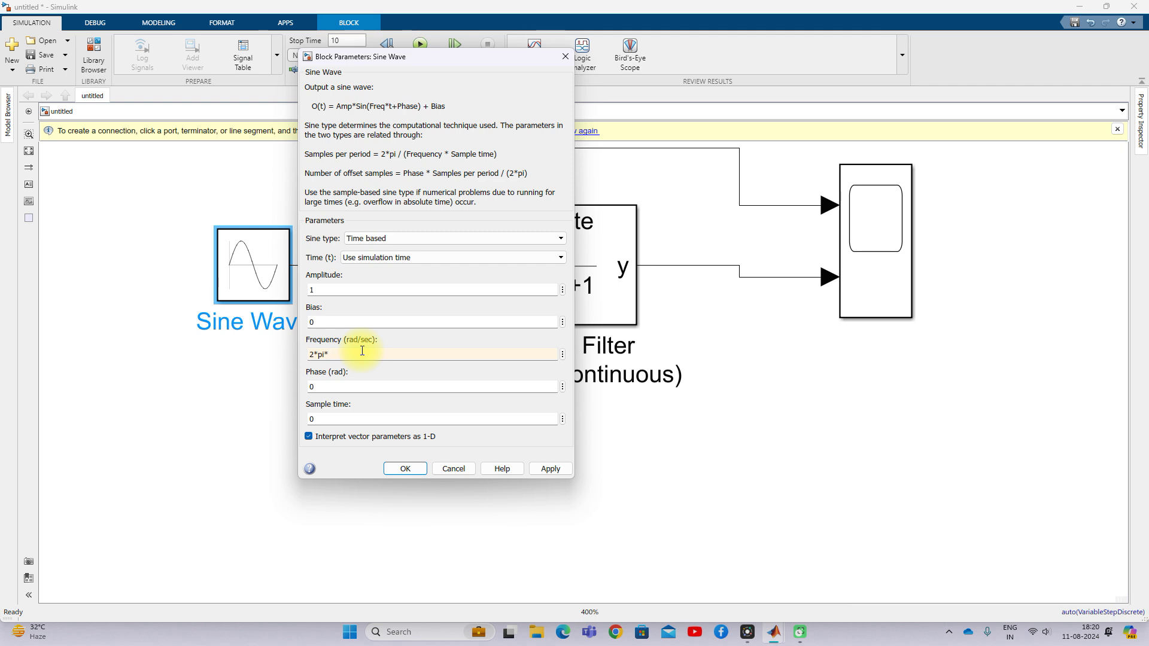
click(405, 469)
Step: Run the simulation at 5 Hz and check the Scope, then return to the diagram
click(880, 220)
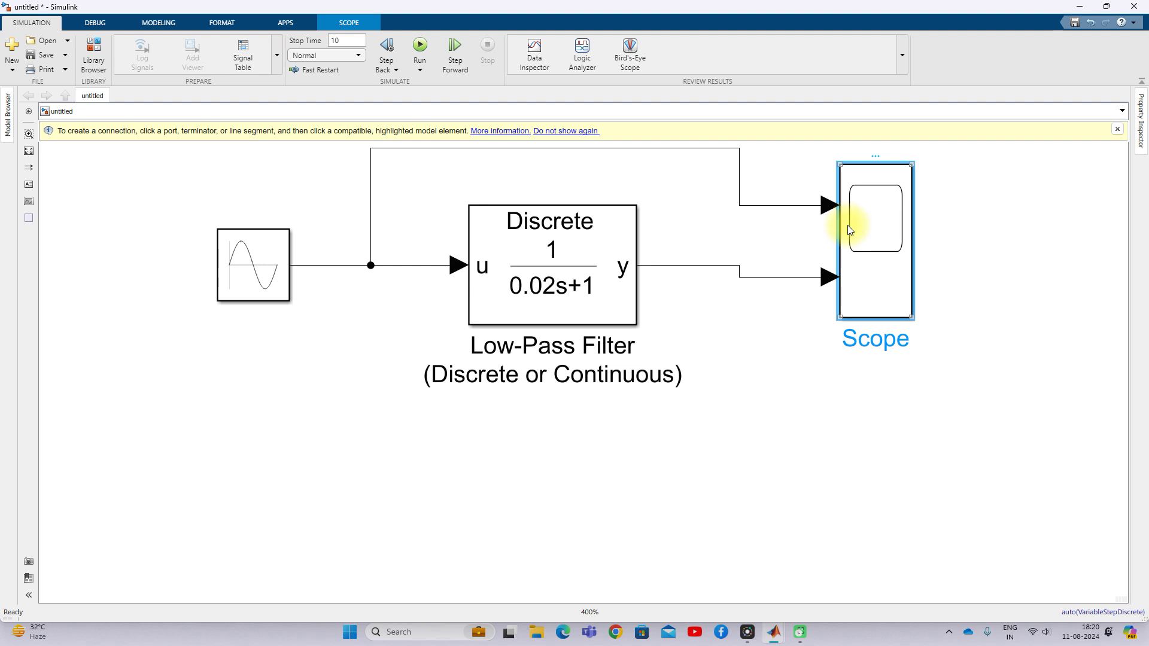
double_click(893, 296)
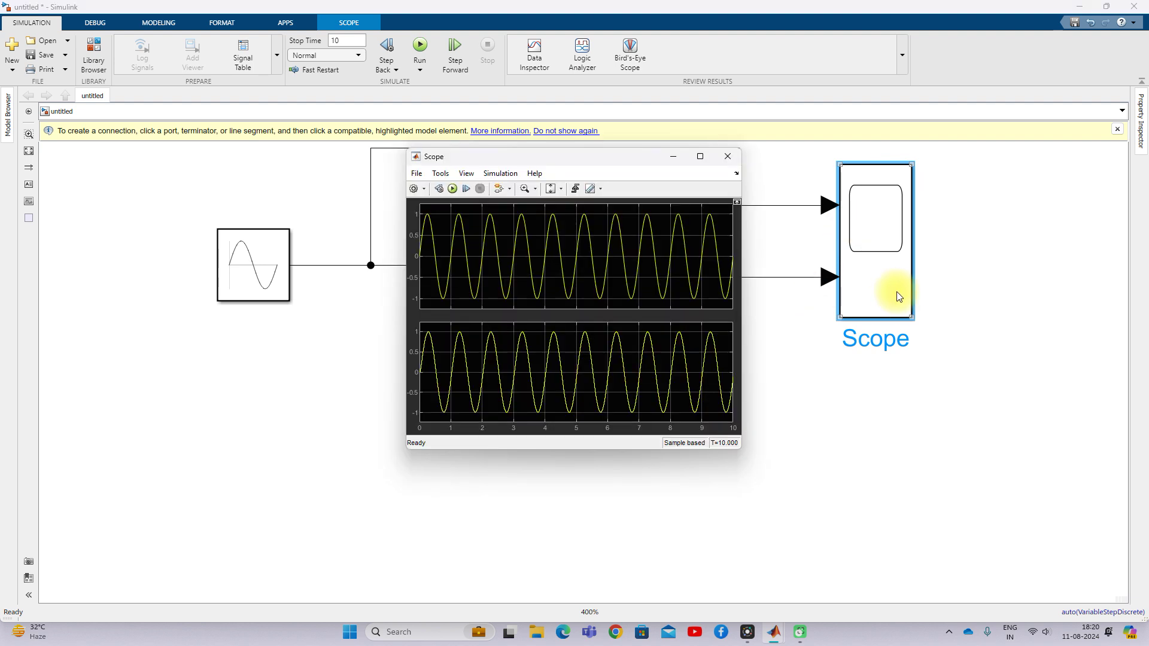
click(457, 192)
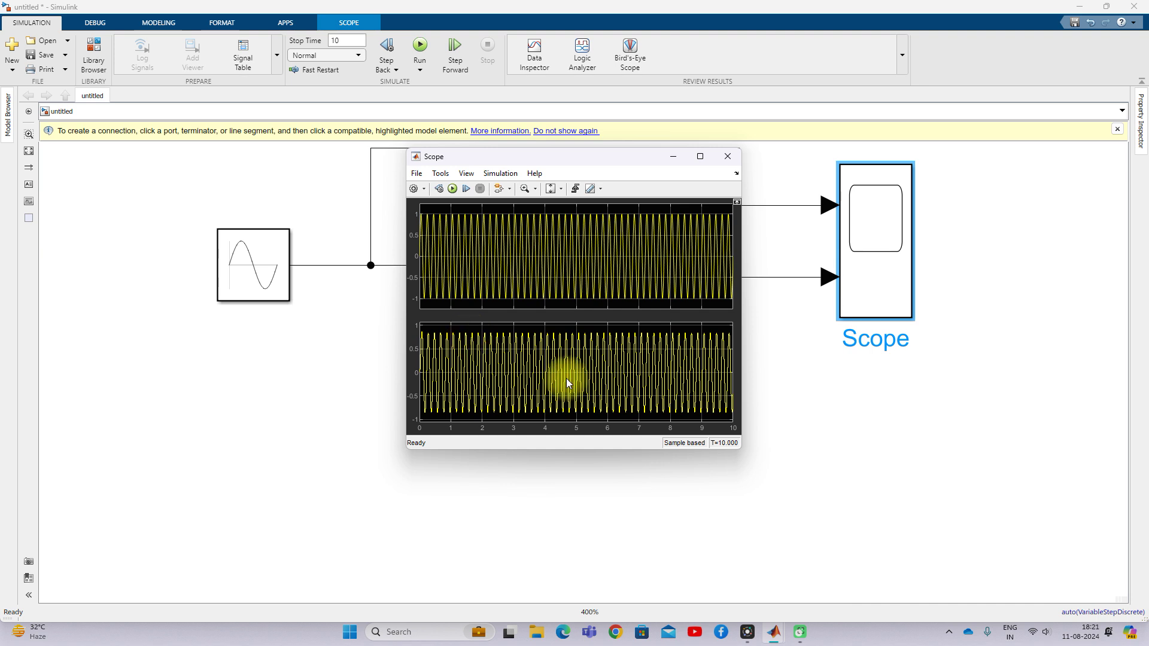
click(887, 463)
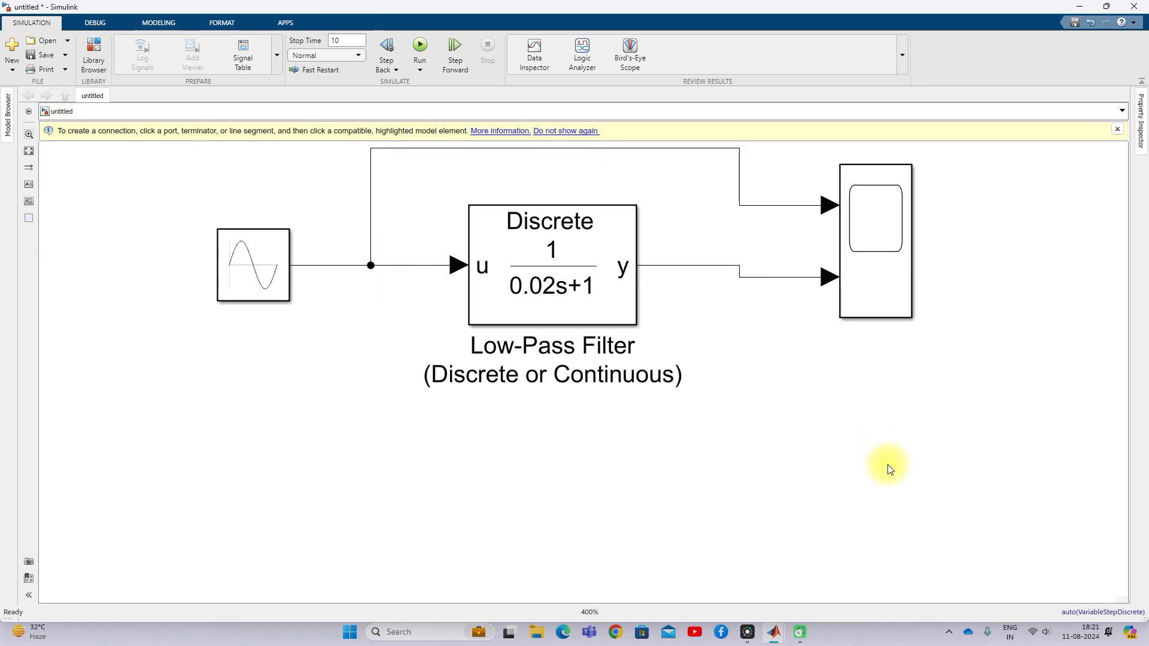